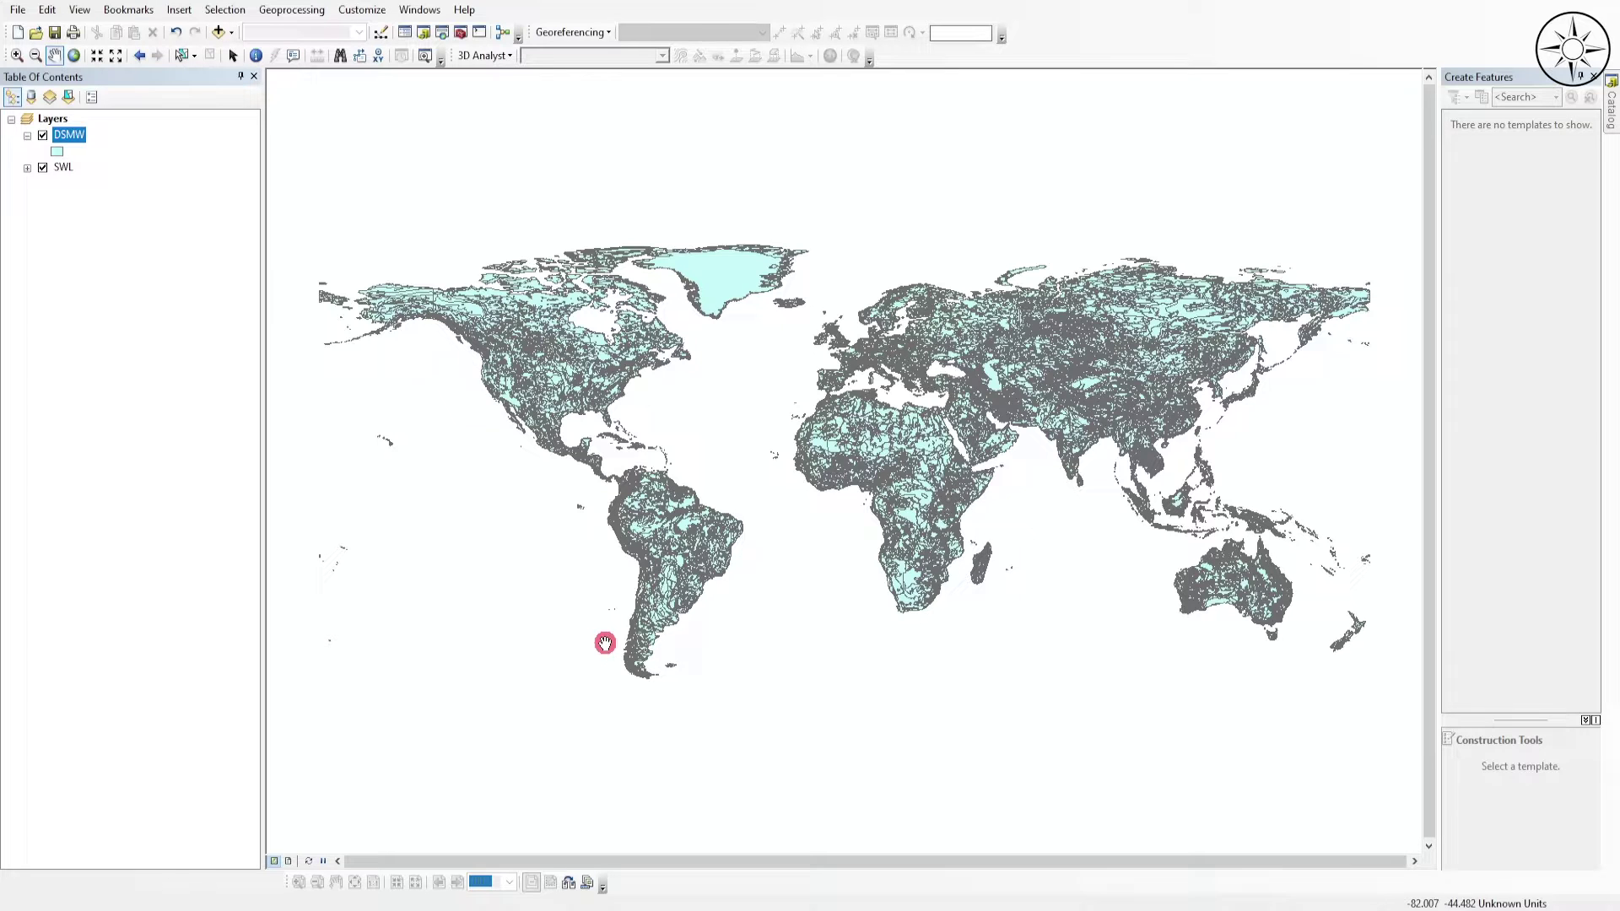
- Zoom to the scale where the SWL layer becomes visible and hide the DSMW outline layer
{"action": "right_click", "coordinate": [64, 168]}
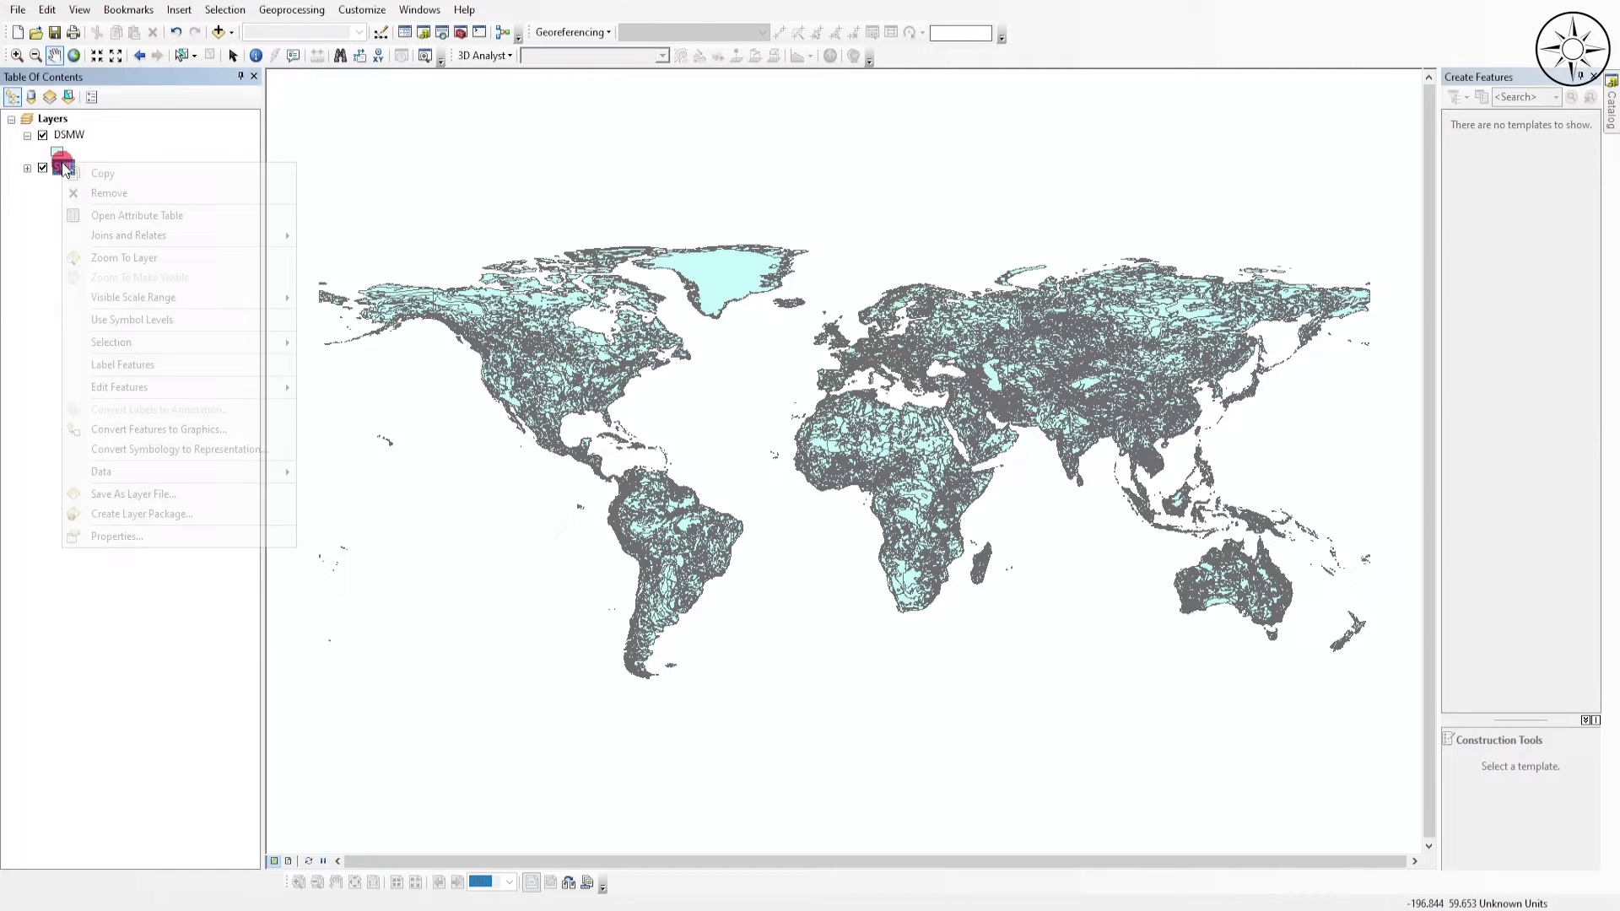
{"action": "left_click", "coordinate": [140, 278]}
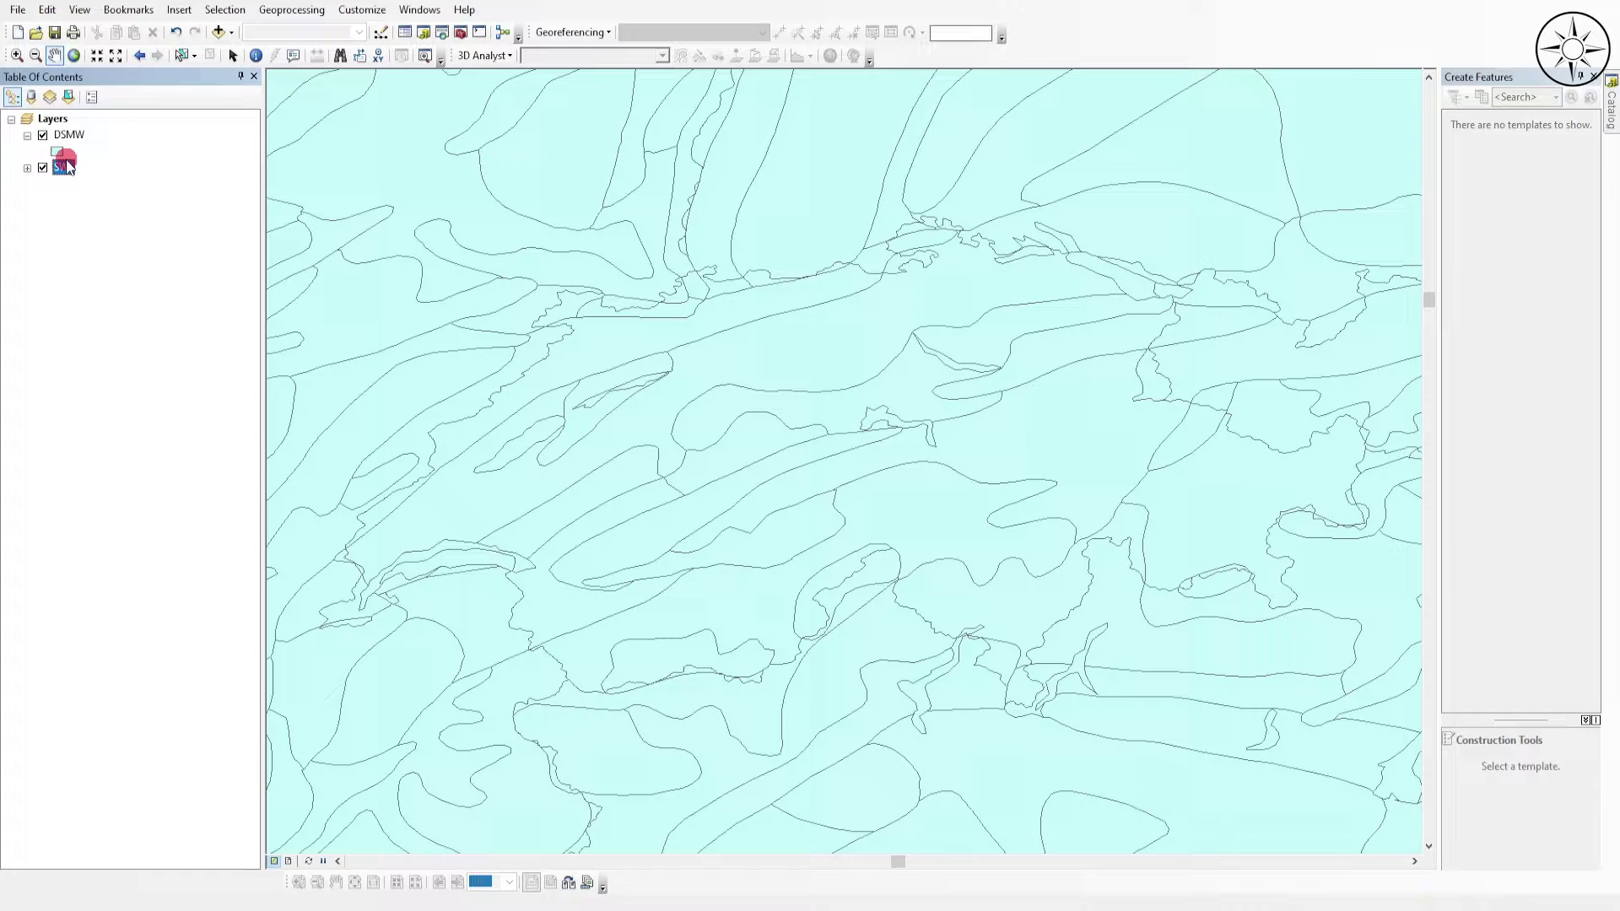
{"action": "left_click", "coordinate": [42, 135]}
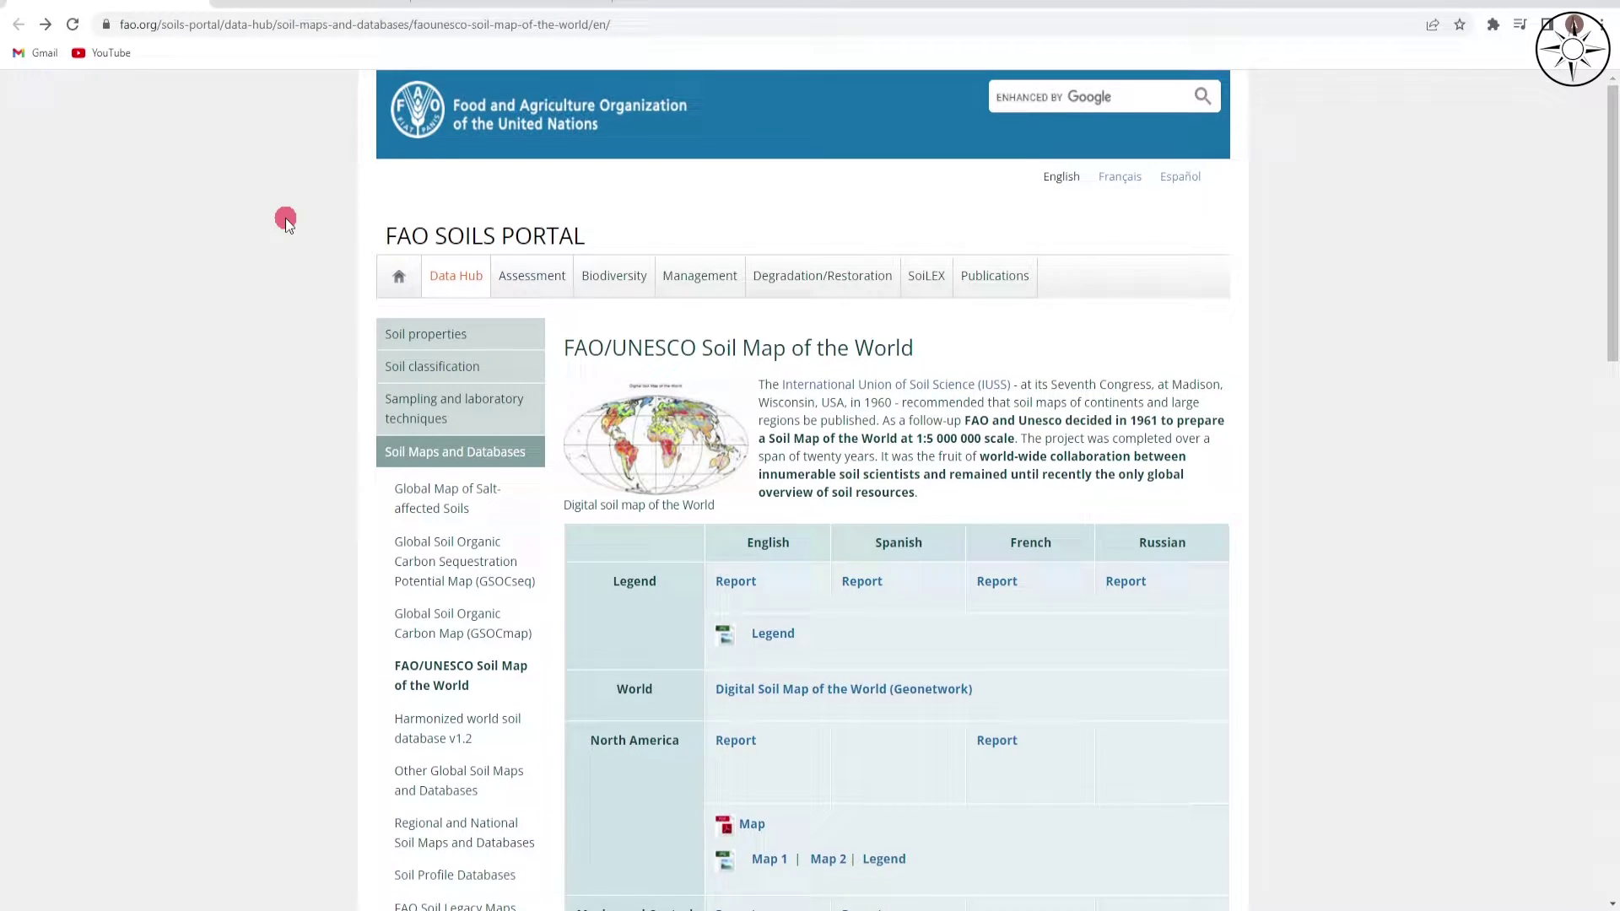
- Scroll the FAO/UNESCO Soil Map of the World page to find the Digital Soil Map of the World (Geonetwork) link
{"action": "scroll", "coordinate": [616, 416], "scroll_direction": "down", "scroll_amount": 3}
{"action": "scroll", "coordinate": [1269, 391], "scroll_direction": "up", "scroll_amount": 2}
{"action": "scroll", "coordinate": [1270, 391], "scroll_direction": "down", "scroll_amount": 3}
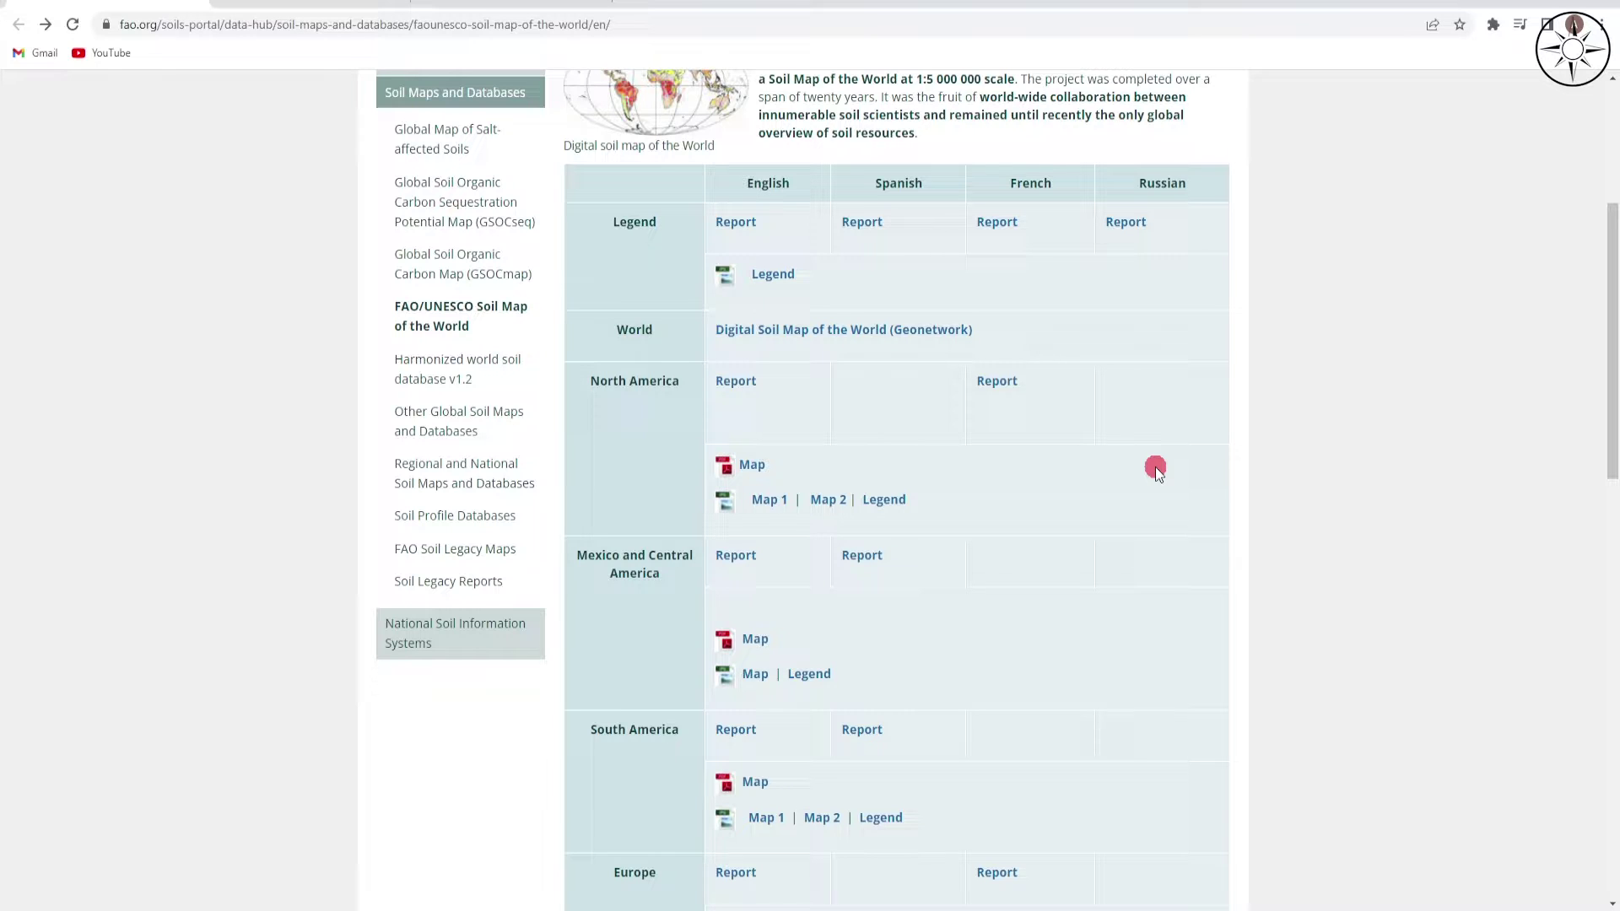
{"action": "scroll", "coordinate": [1046, 430], "scroll_direction": "up", "scroll_amount": 1}
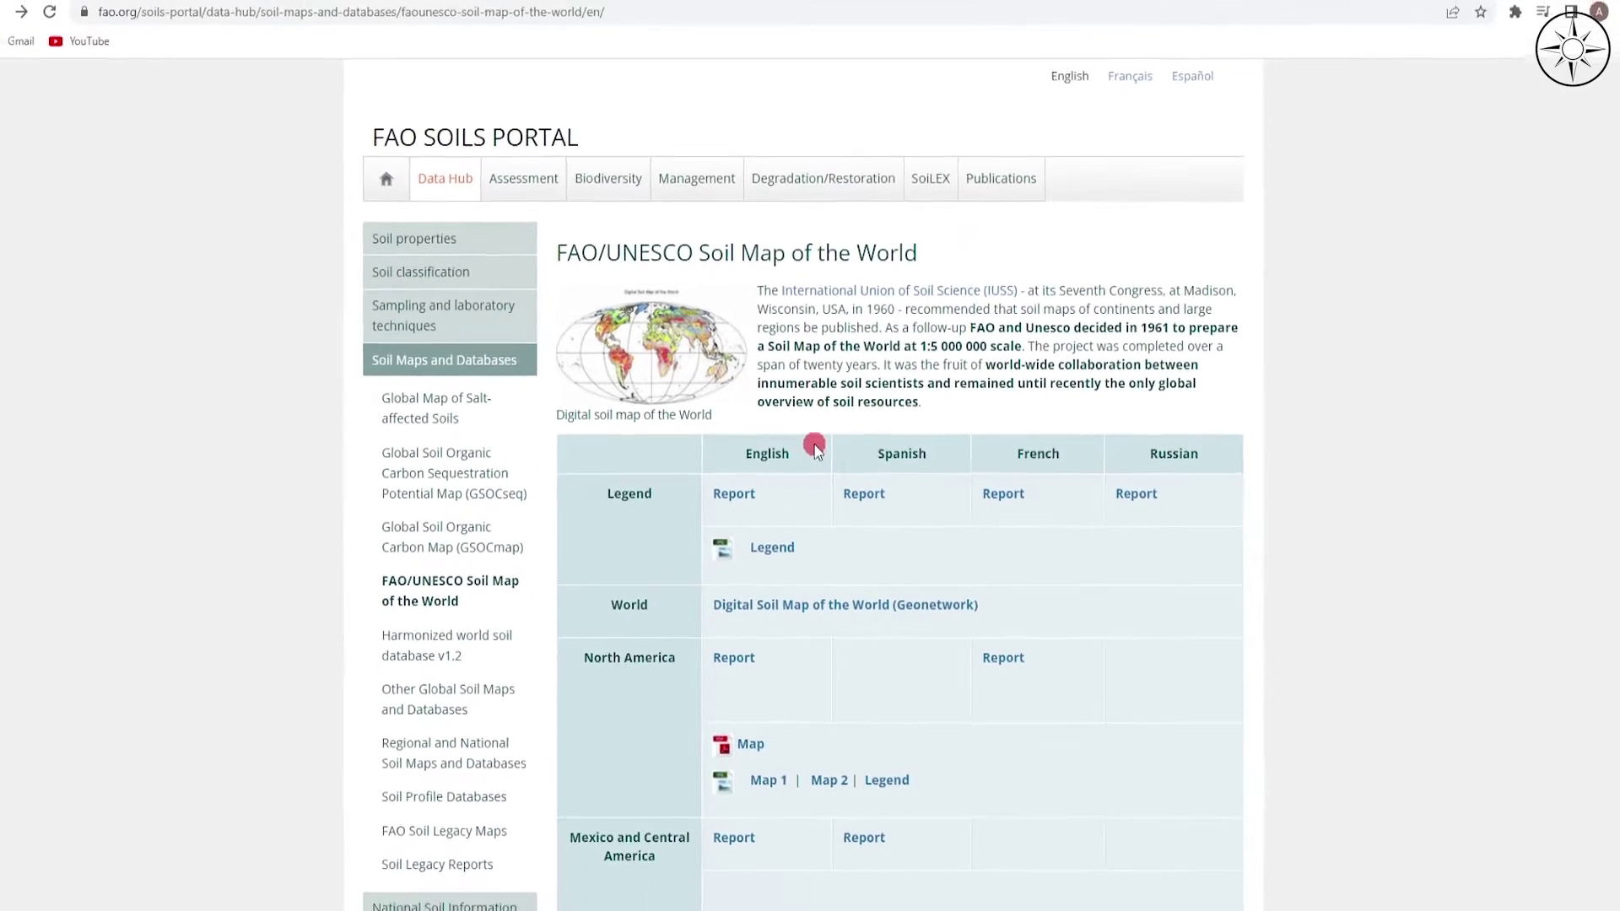
- Follow the catalog's associated Digital Soil Map of the World record and scroll to its download links
{"action": "left_click", "coordinate": [813, 422]}
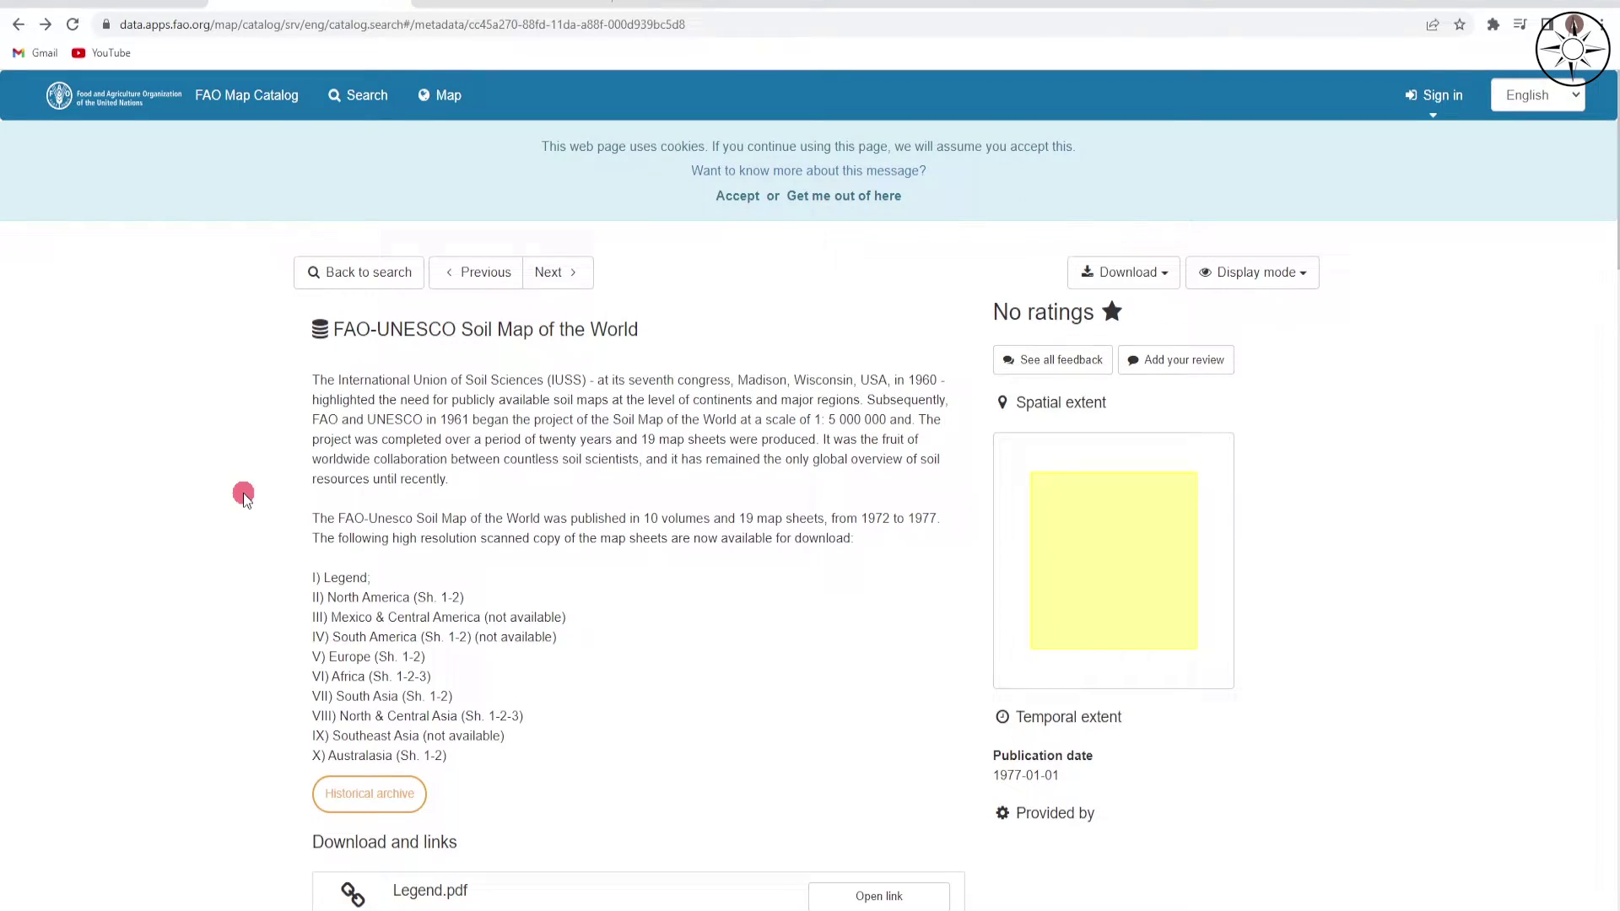
{"action": "scroll", "coordinate": [245, 498], "scroll_direction": "down", "scroll_amount": 15}
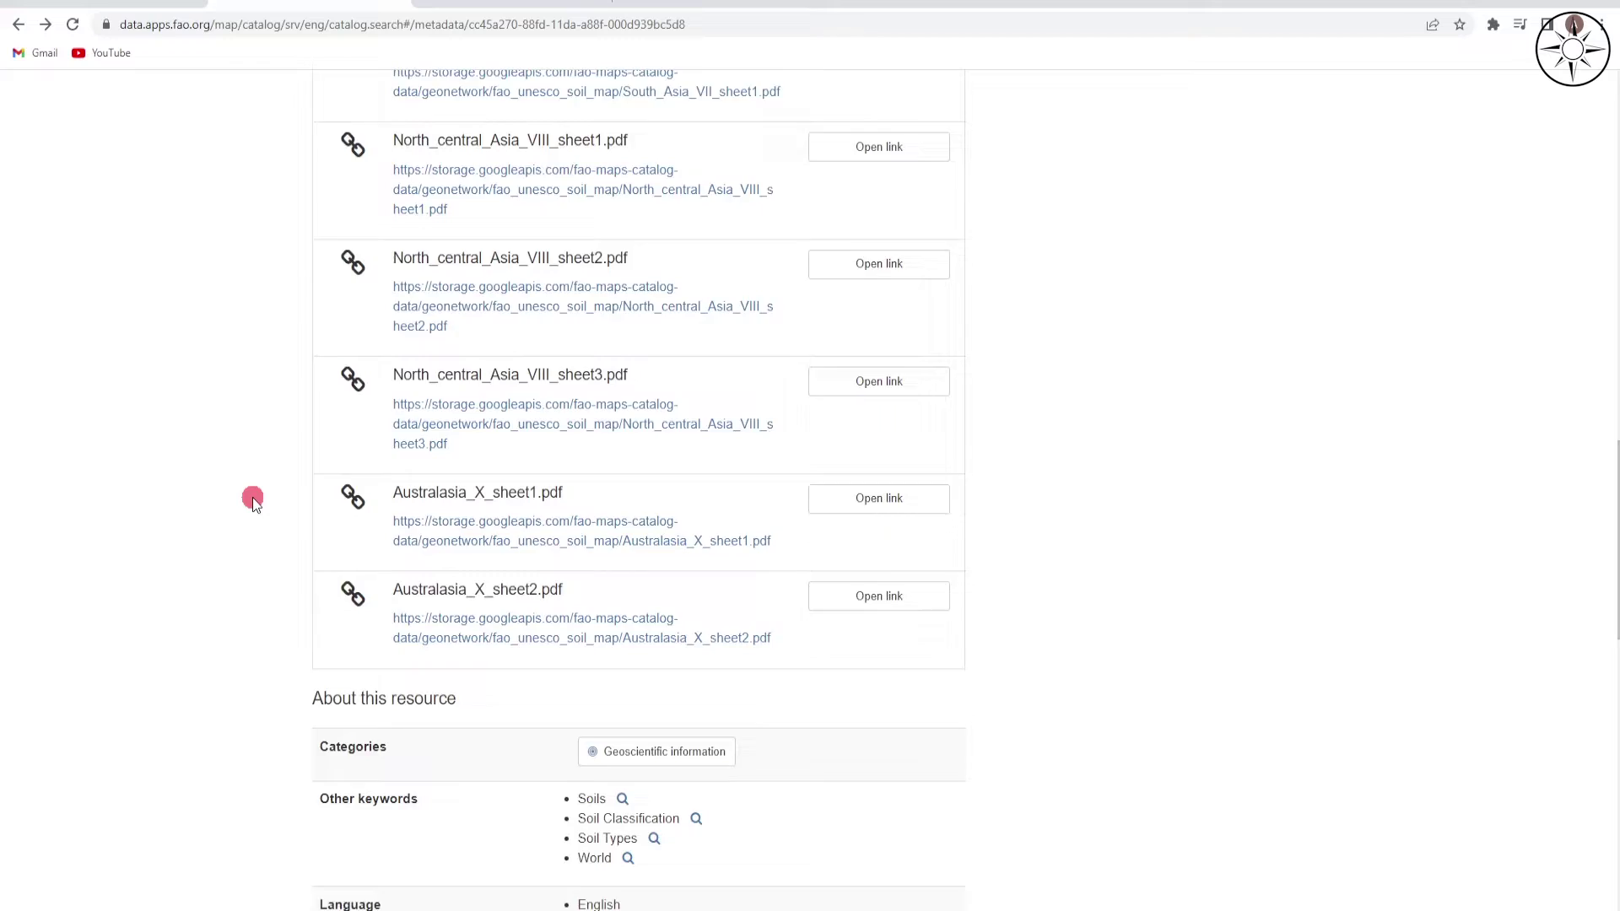
{"action": "scroll", "coordinate": [255, 504], "scroll_direction": "down", "scroll_amount": 10}
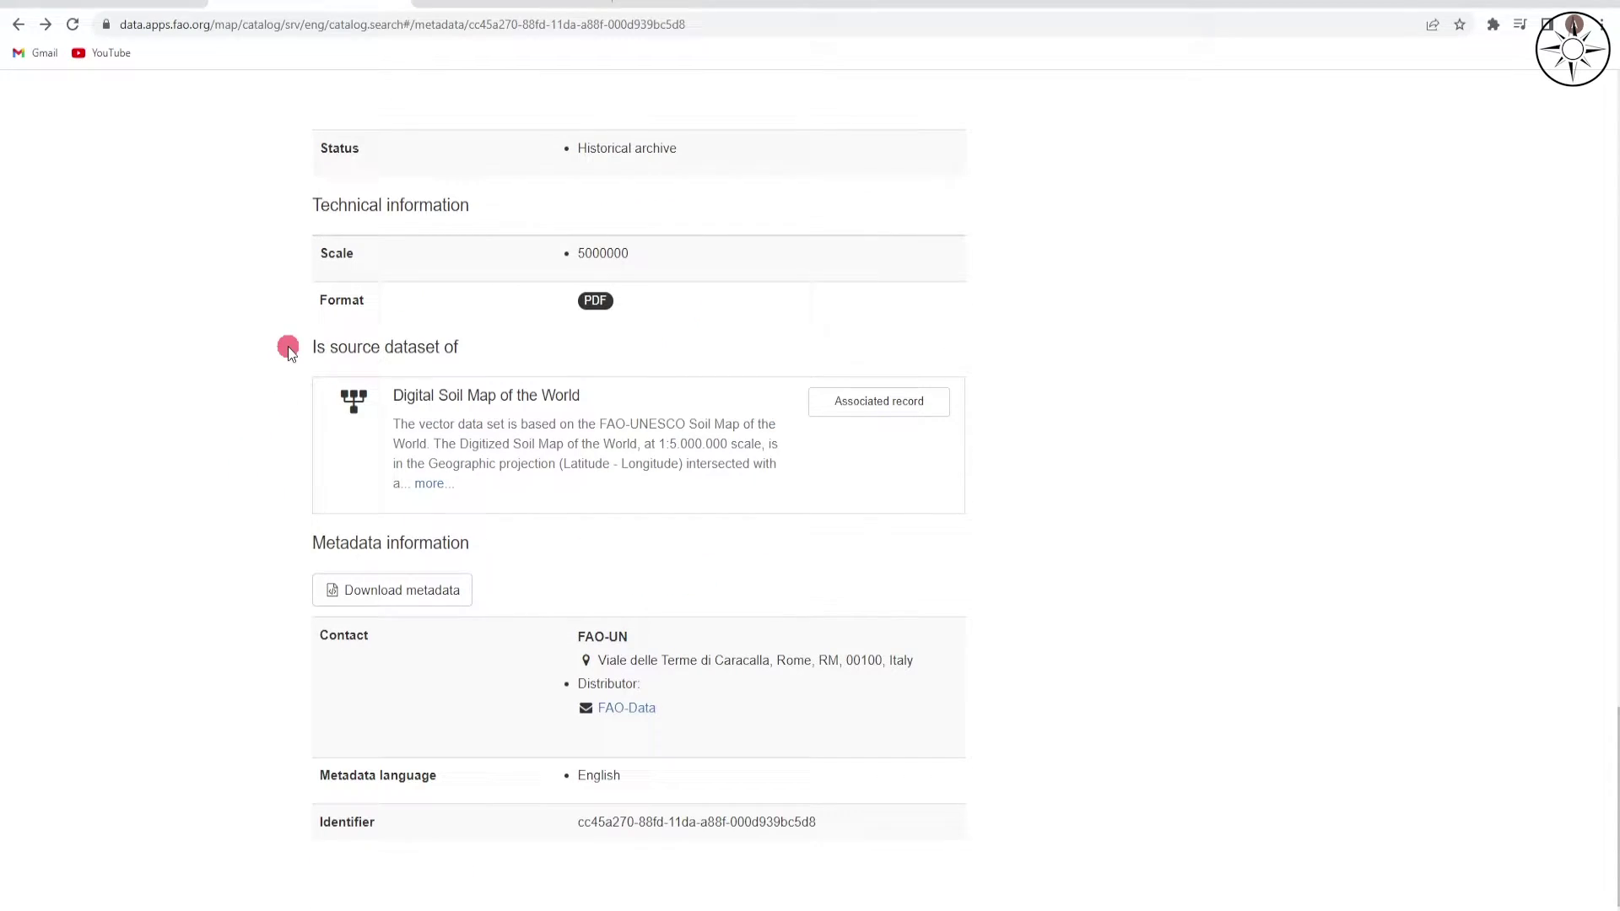
{"action": "left_click", "coordinate": [904, 409]}
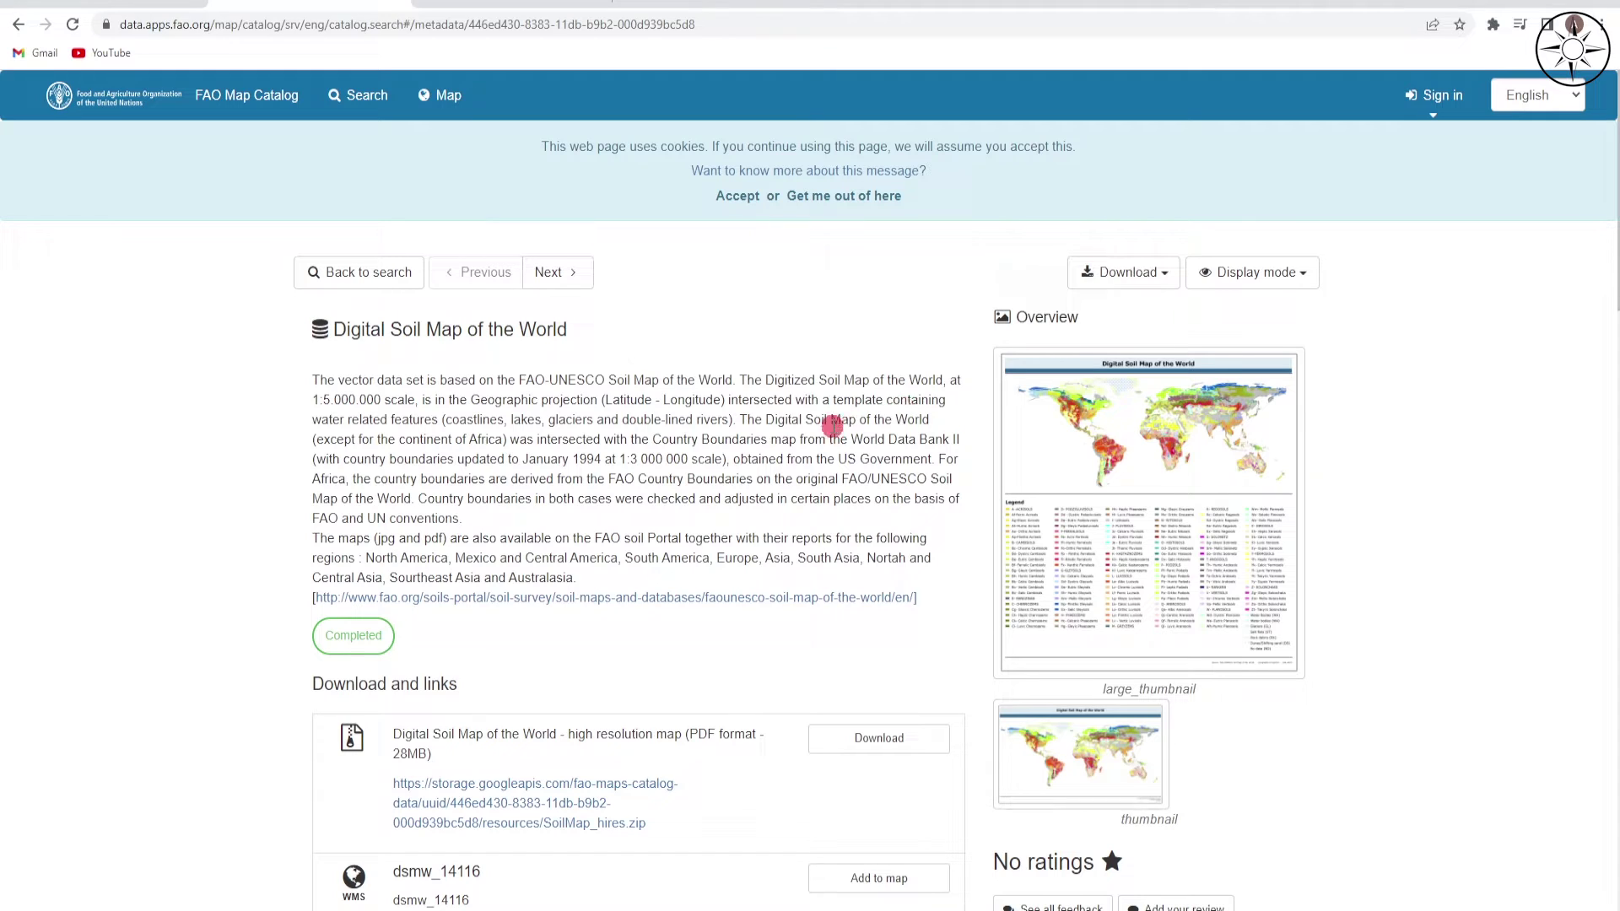
{"action": "scroll", "coordinate": [256, 629], "scroll_direction": "down", "scroll_amount": 1}
{"action": "scroll", "coordinate": [256, 628], "scroll_direction": "down", "scroll_amount": 4}
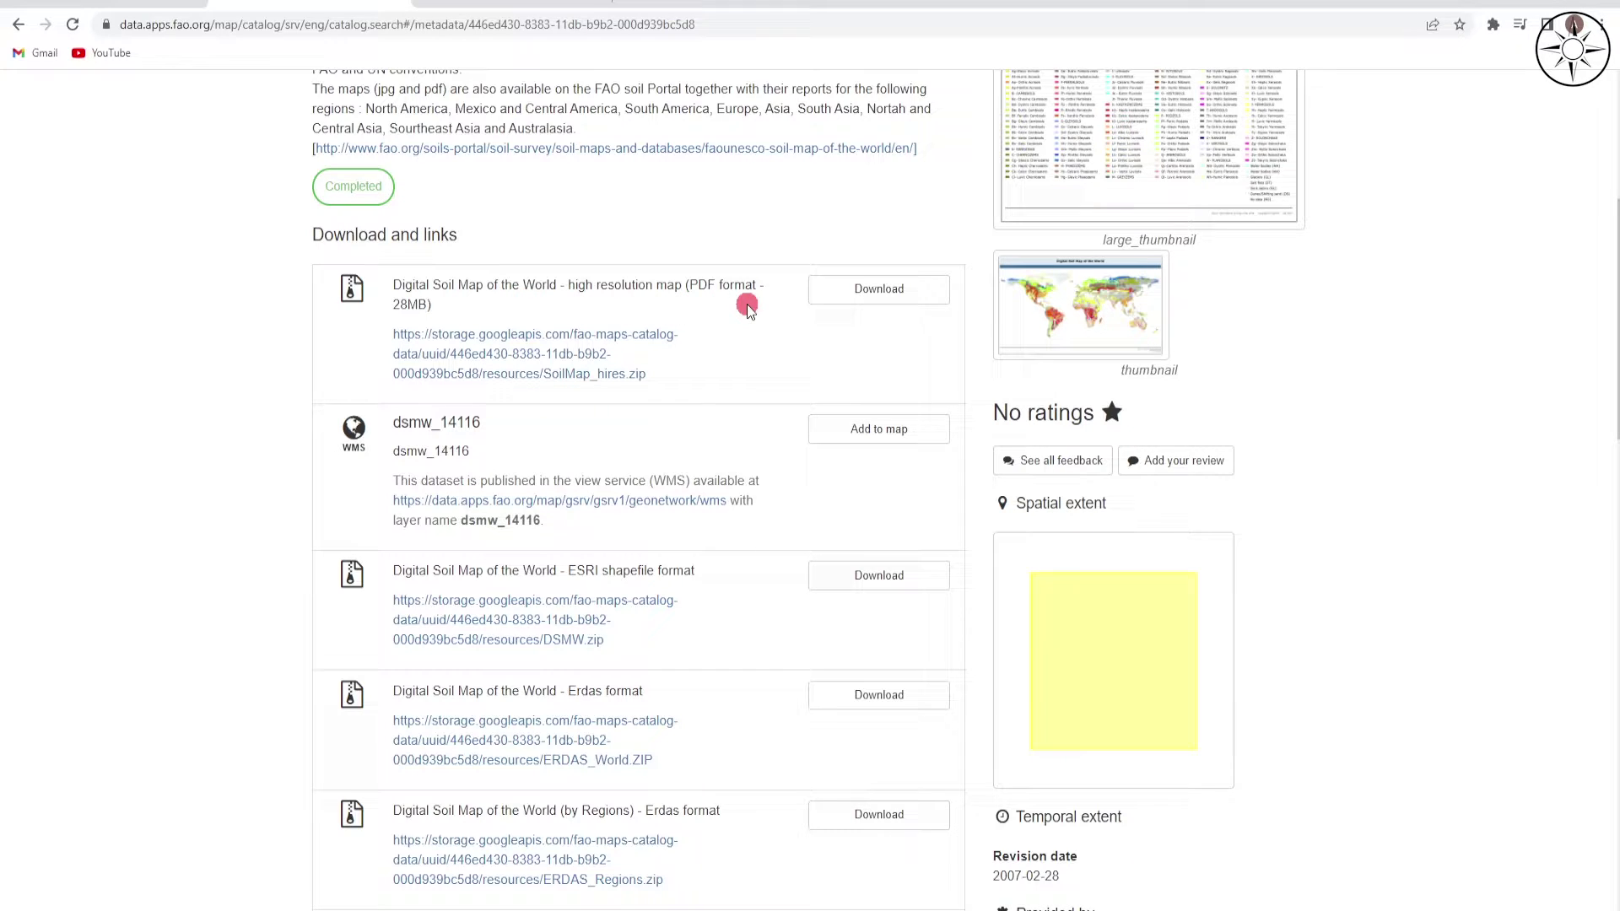
{"action": "scroll", "coordinate": [747, 310], "scroll_direction": "down", "scroll_amount": 2}
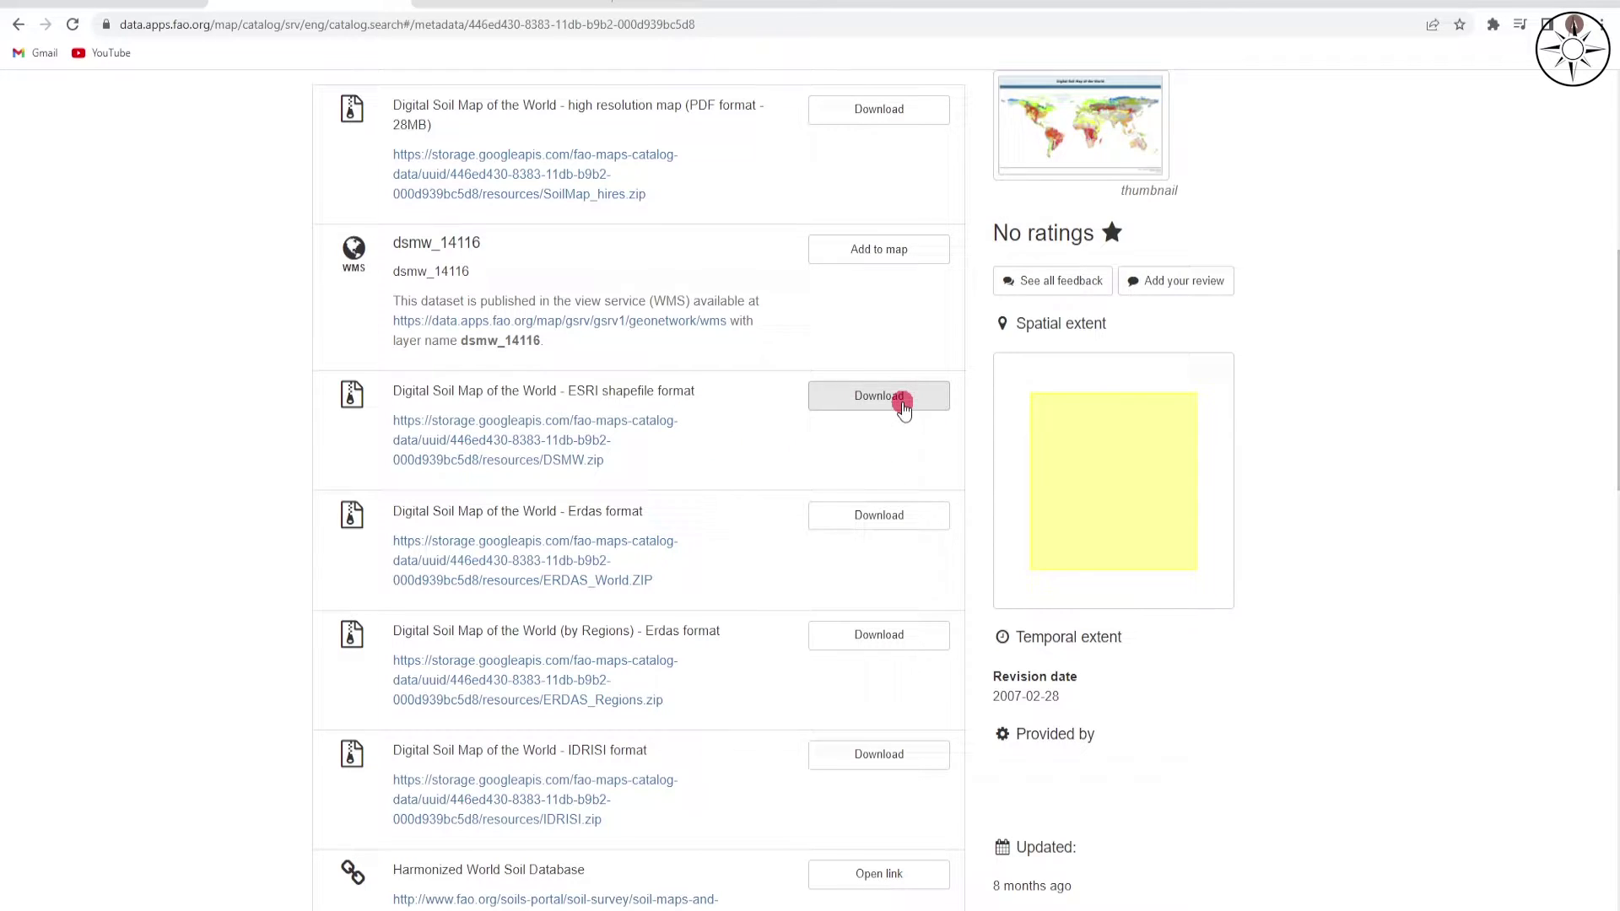
- Download DSMW.zip, the ESRI shapefile version of the Digital Soil Map of the World
{"action": "left_click", "coordinate": [901, 400]}
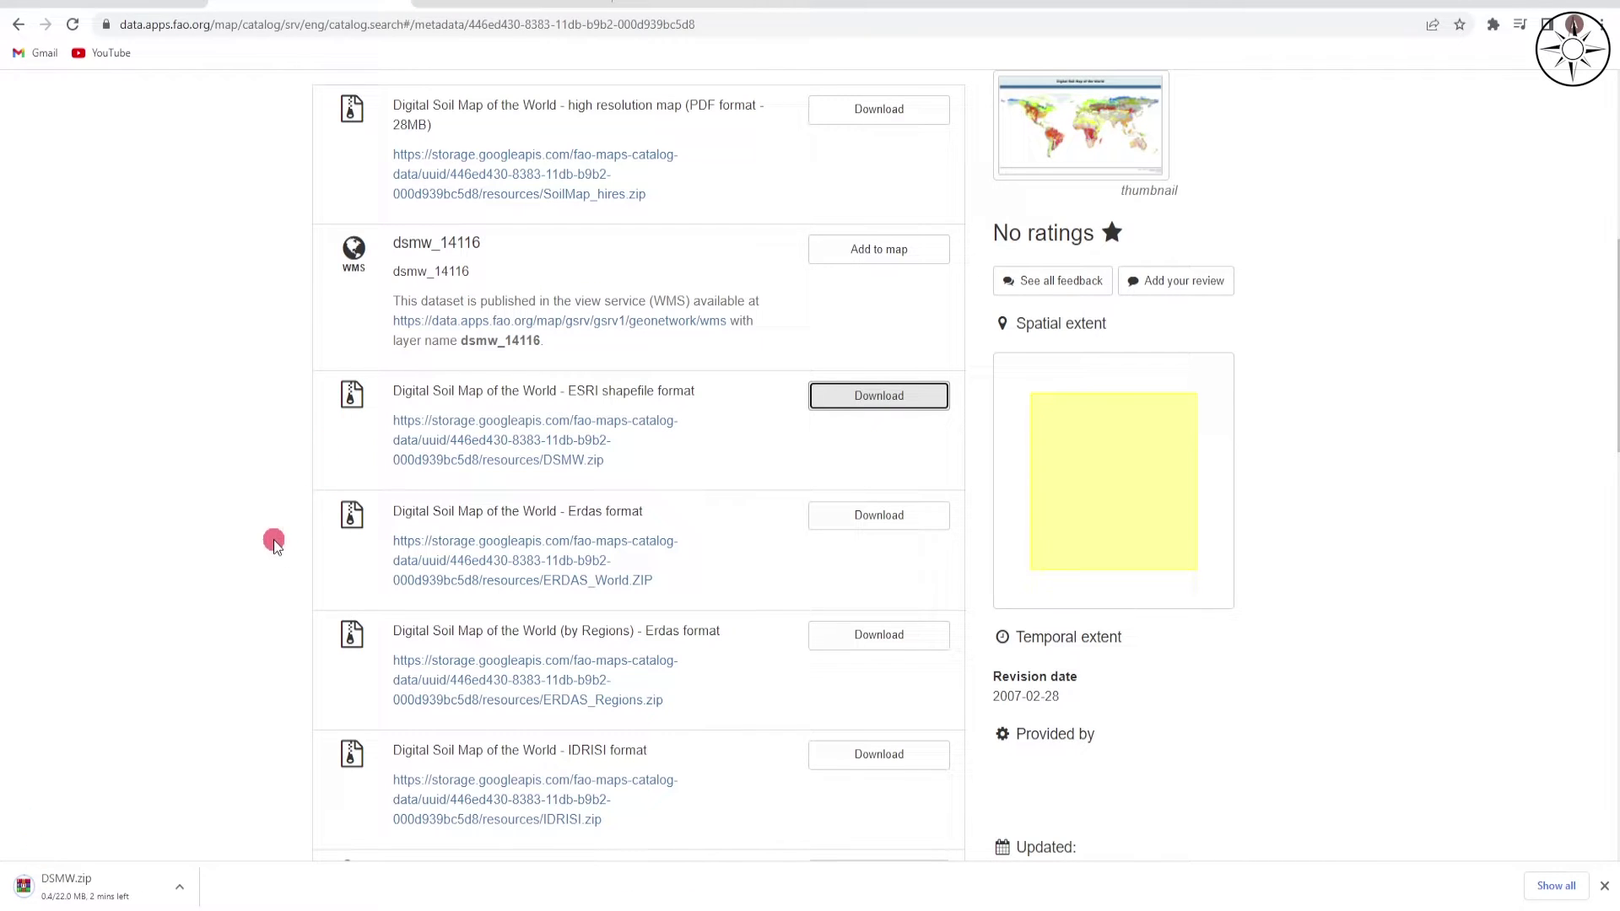
{"action": "scroll", "coordinate": [278, 591], "scroll_direction": "down", "scroll_amount": 2}
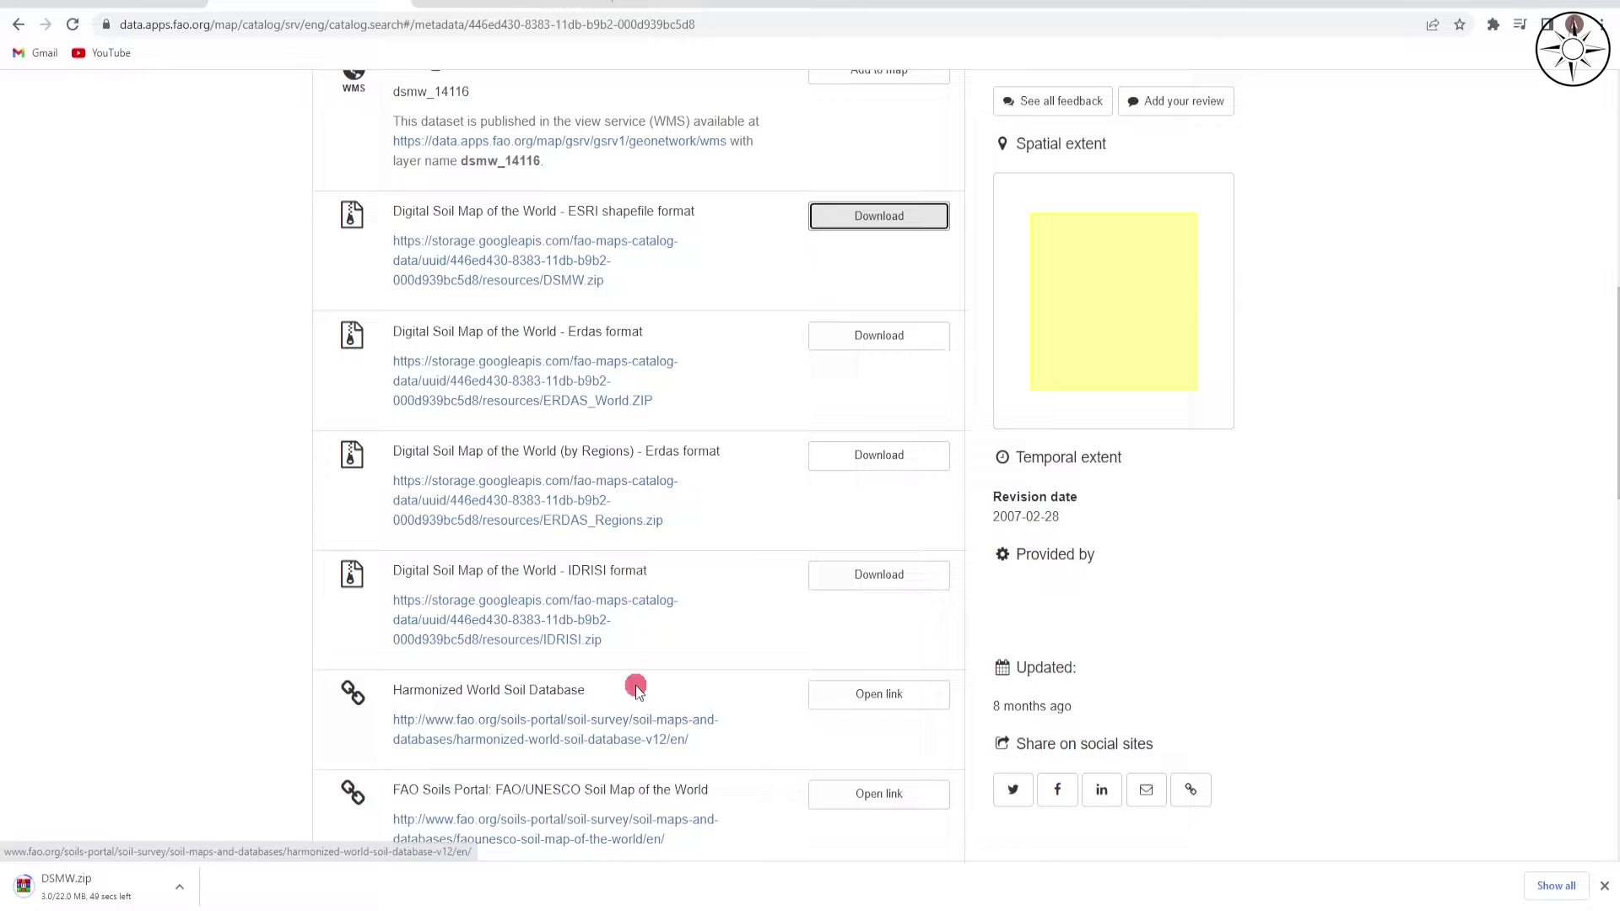
{"action": "scroll", "coordinate": [680, 671], "scroll_direction": "down", "scroll_amount": 1}
{"action": "scroll", "coordinate": [679, 671], "scroll_direction": "down", "scroll_amount": 2}
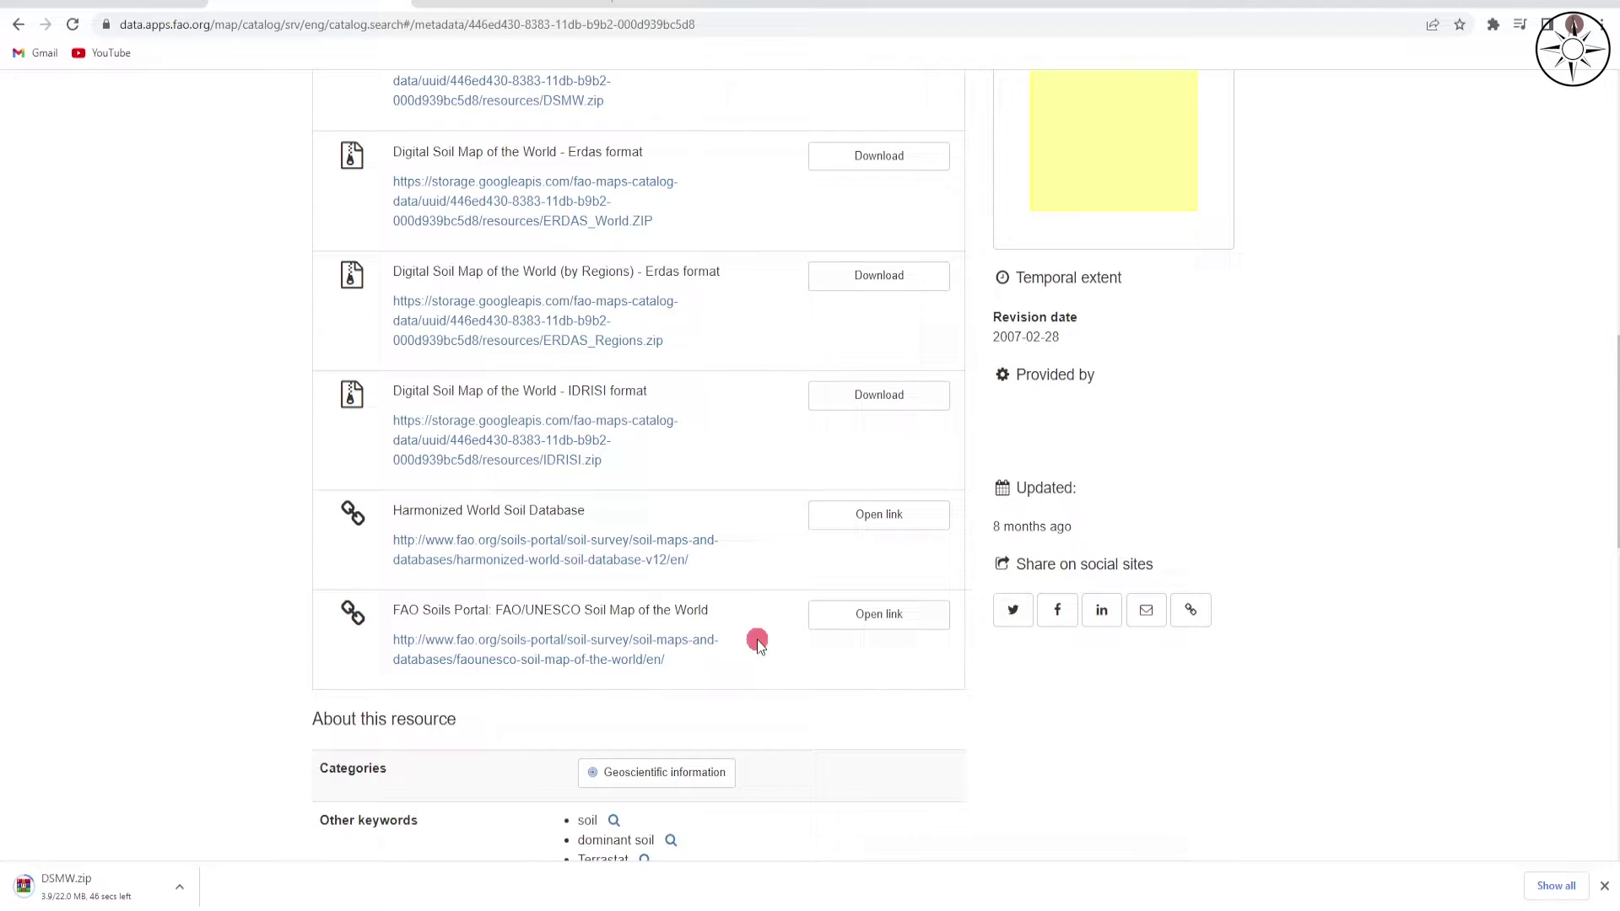
{"action": "scroll", "coordinate": [739, 635], "scroll_direction": "up", "scroll_amount": 7}
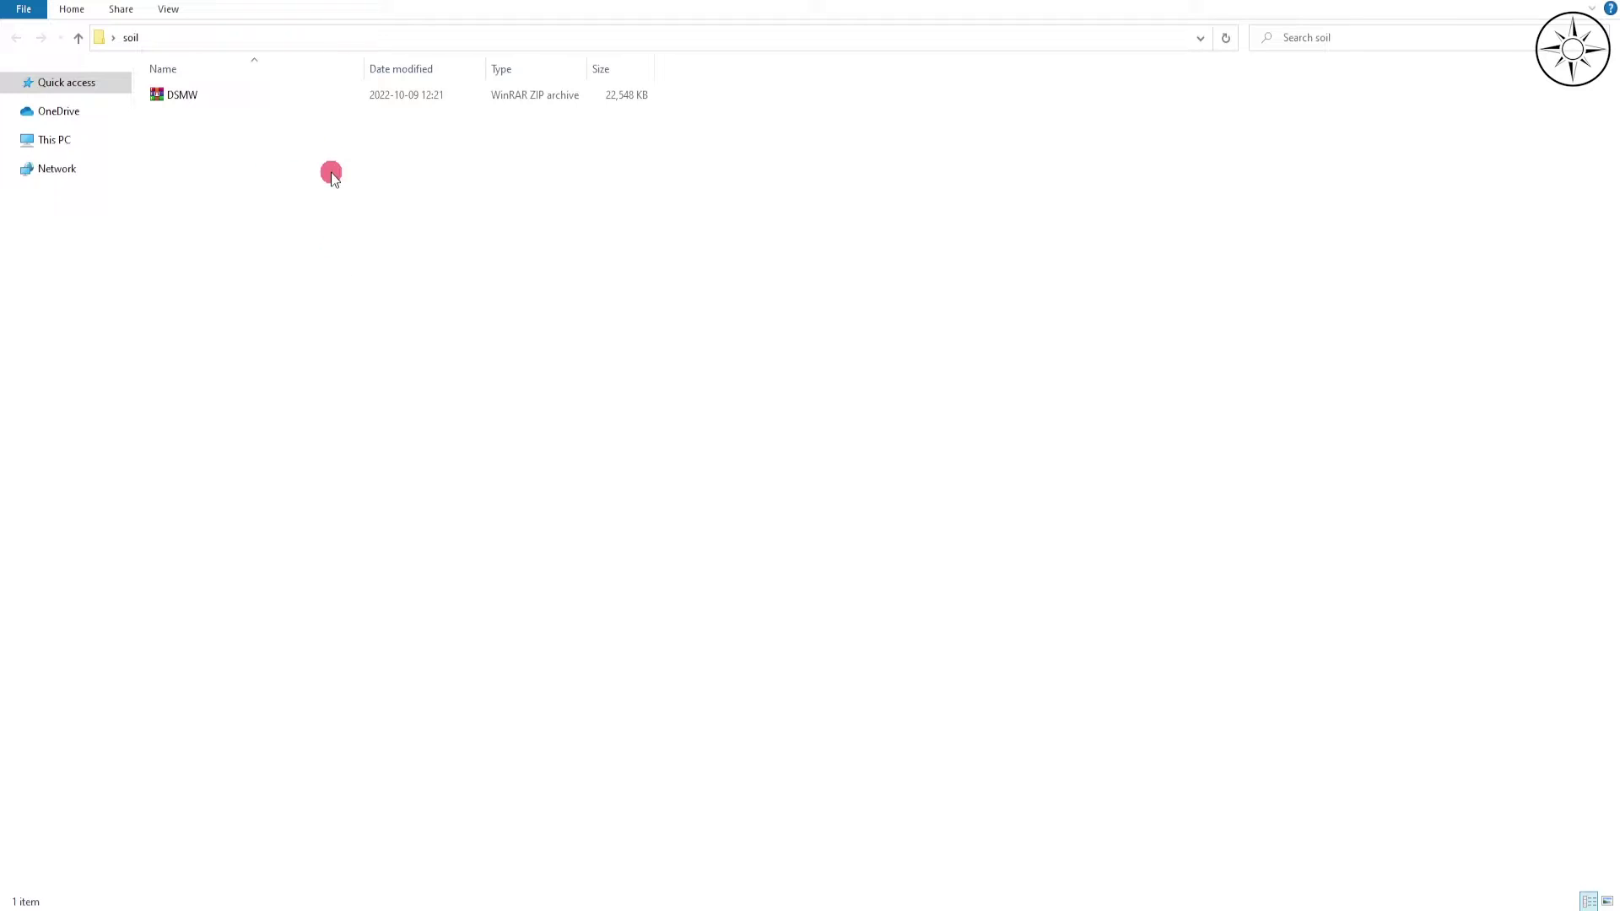
- Extract DSMW.zip into the soil folder and select the extracted DSMW.shp file
{"action": "right_click", "coordinate": [365, 110]}
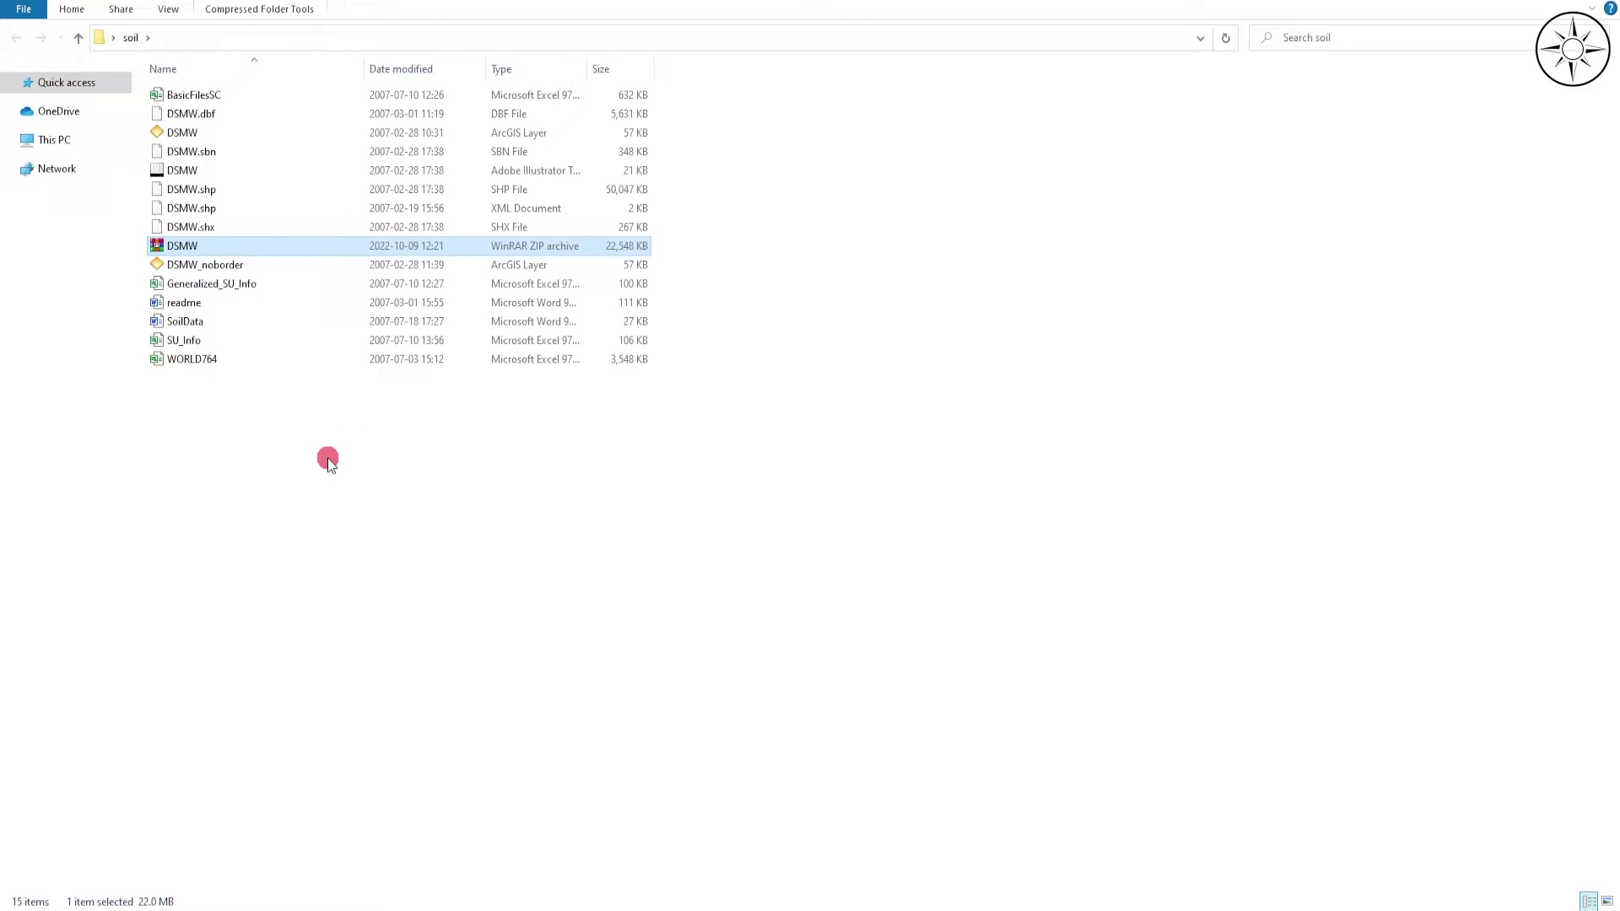
{"action": "left_click", "coordinate": [328, 460]}
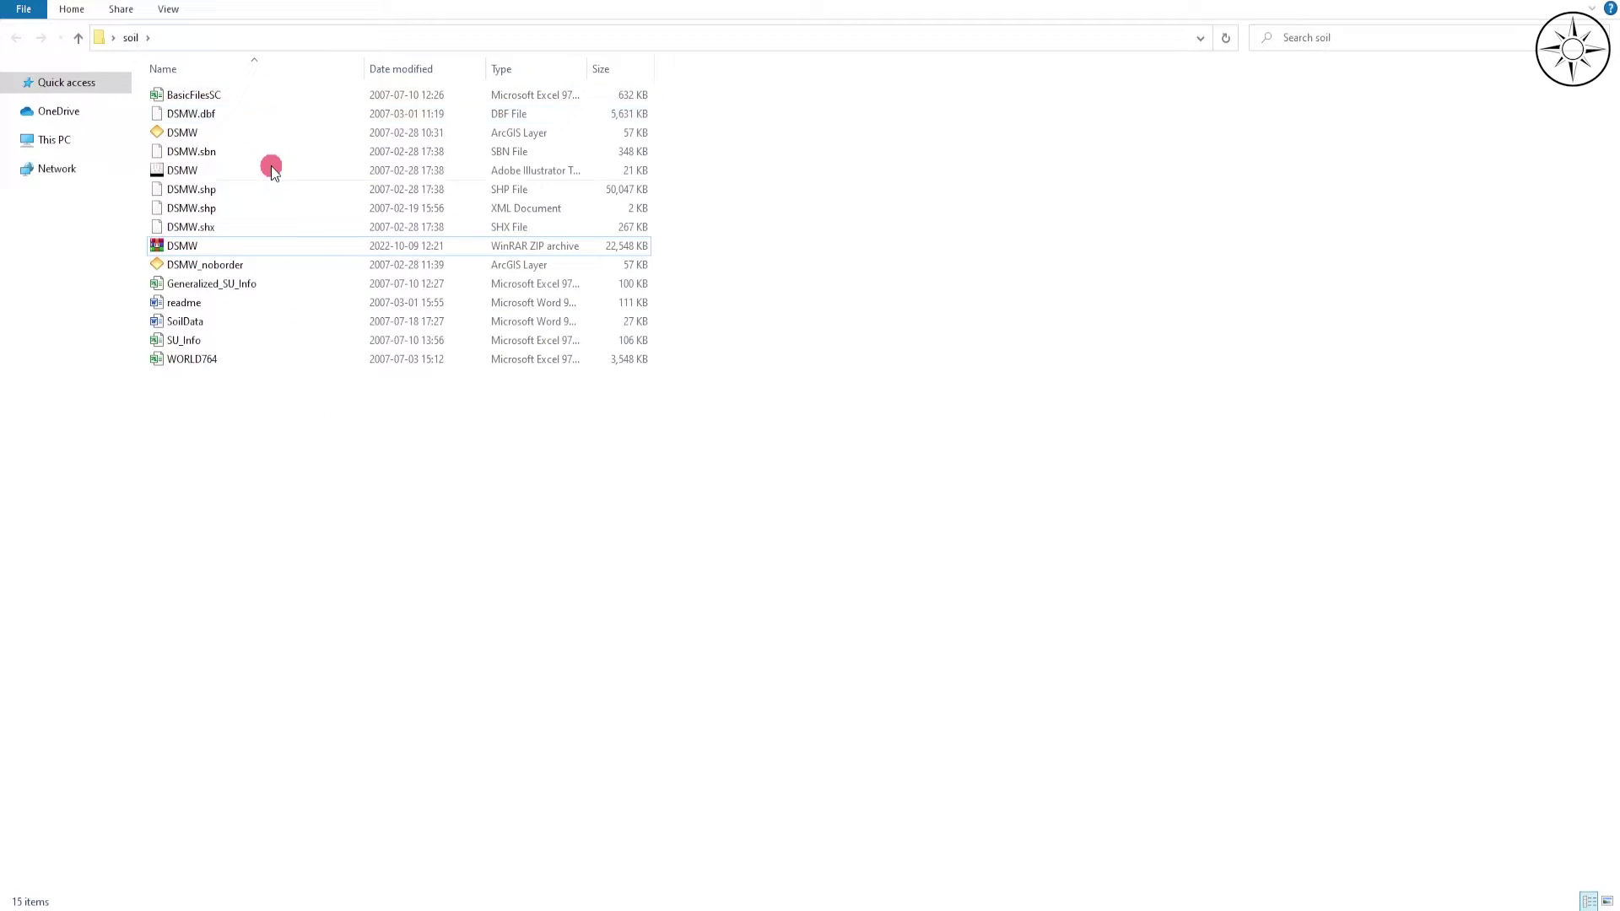
{"action": "left_click", "coordinate": [221, 209]}
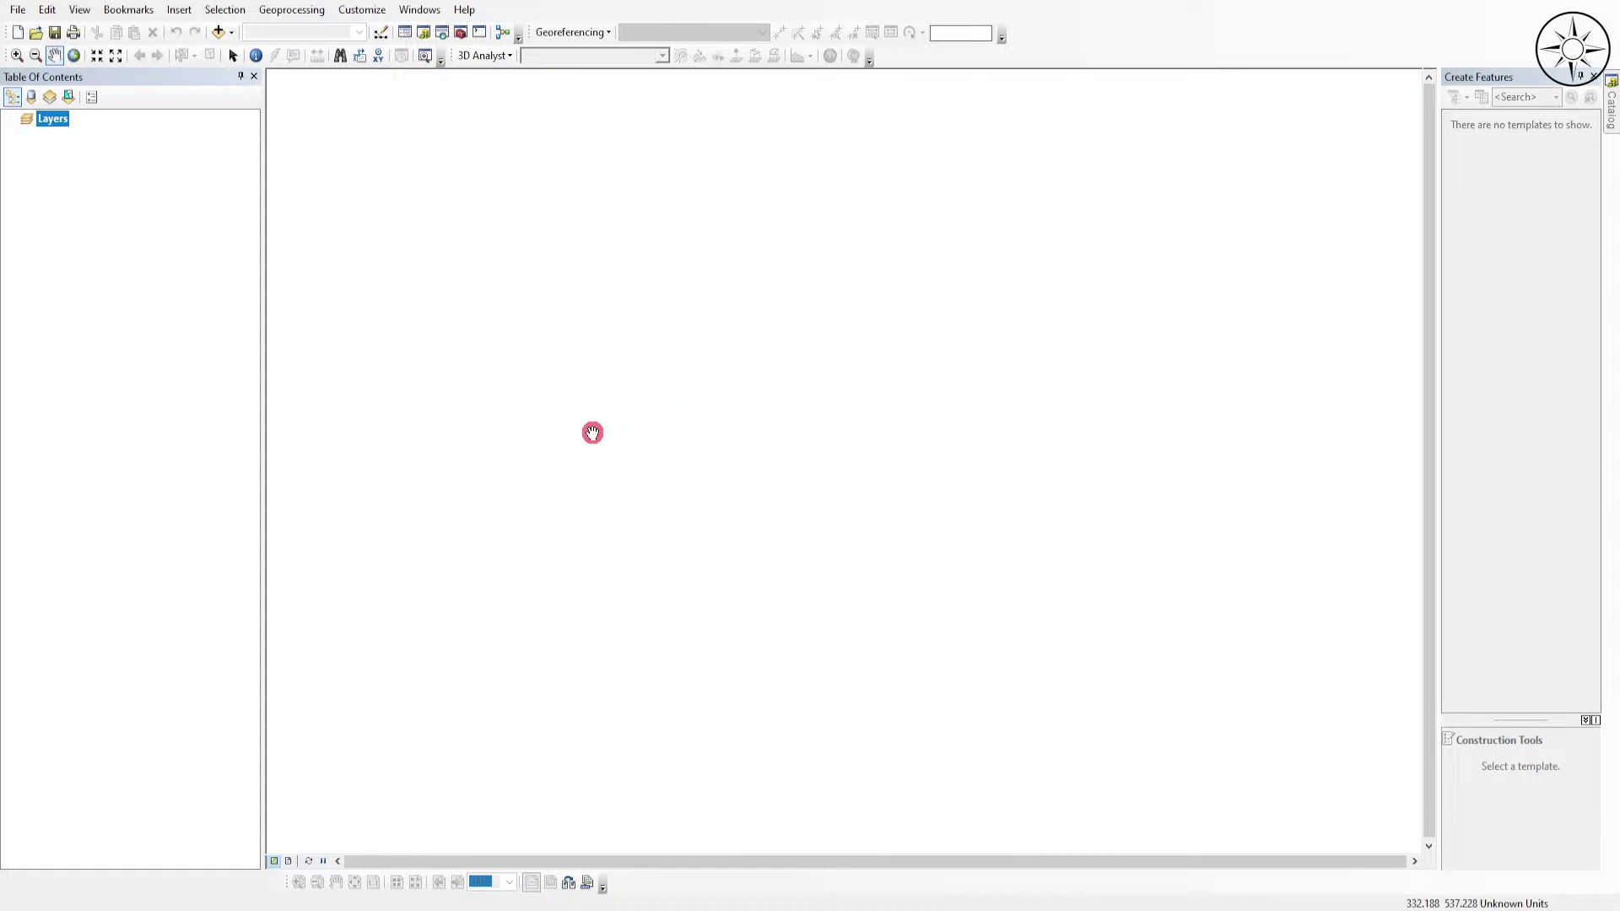
- Add DSMW.shp from the soil folder to the map, accepting the unknown spatial reference warning
{"action": "left_click", "coordinate": [218, 32]}
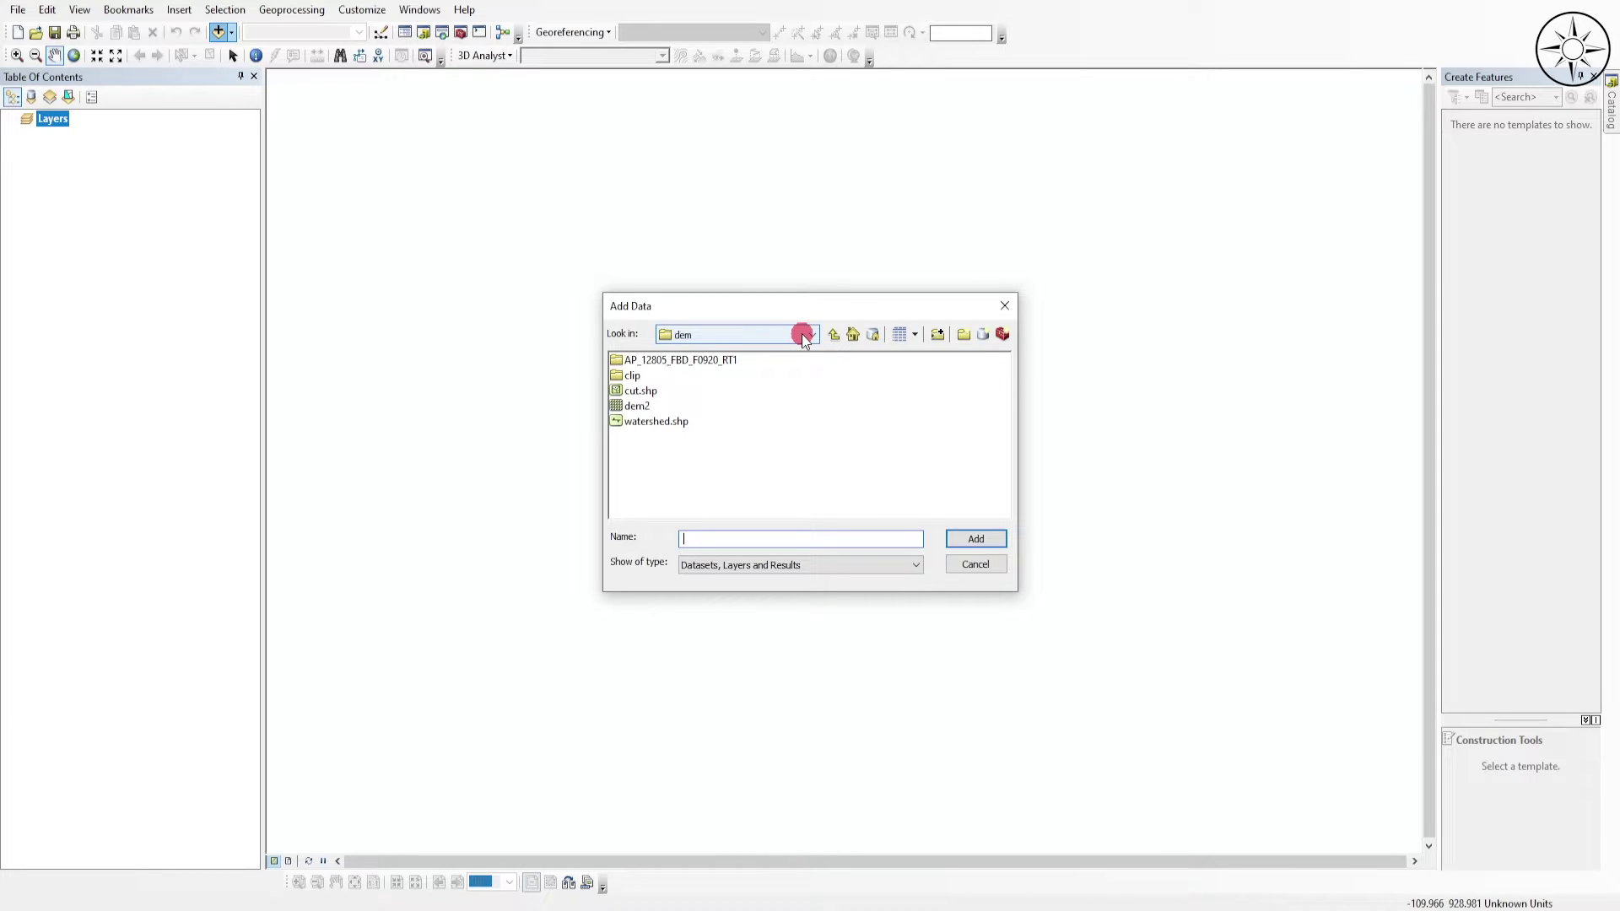
{"action": "left_click", "coordinate": [666, 392]}
{"action": "left_click", "coordinate": [666, 393]}
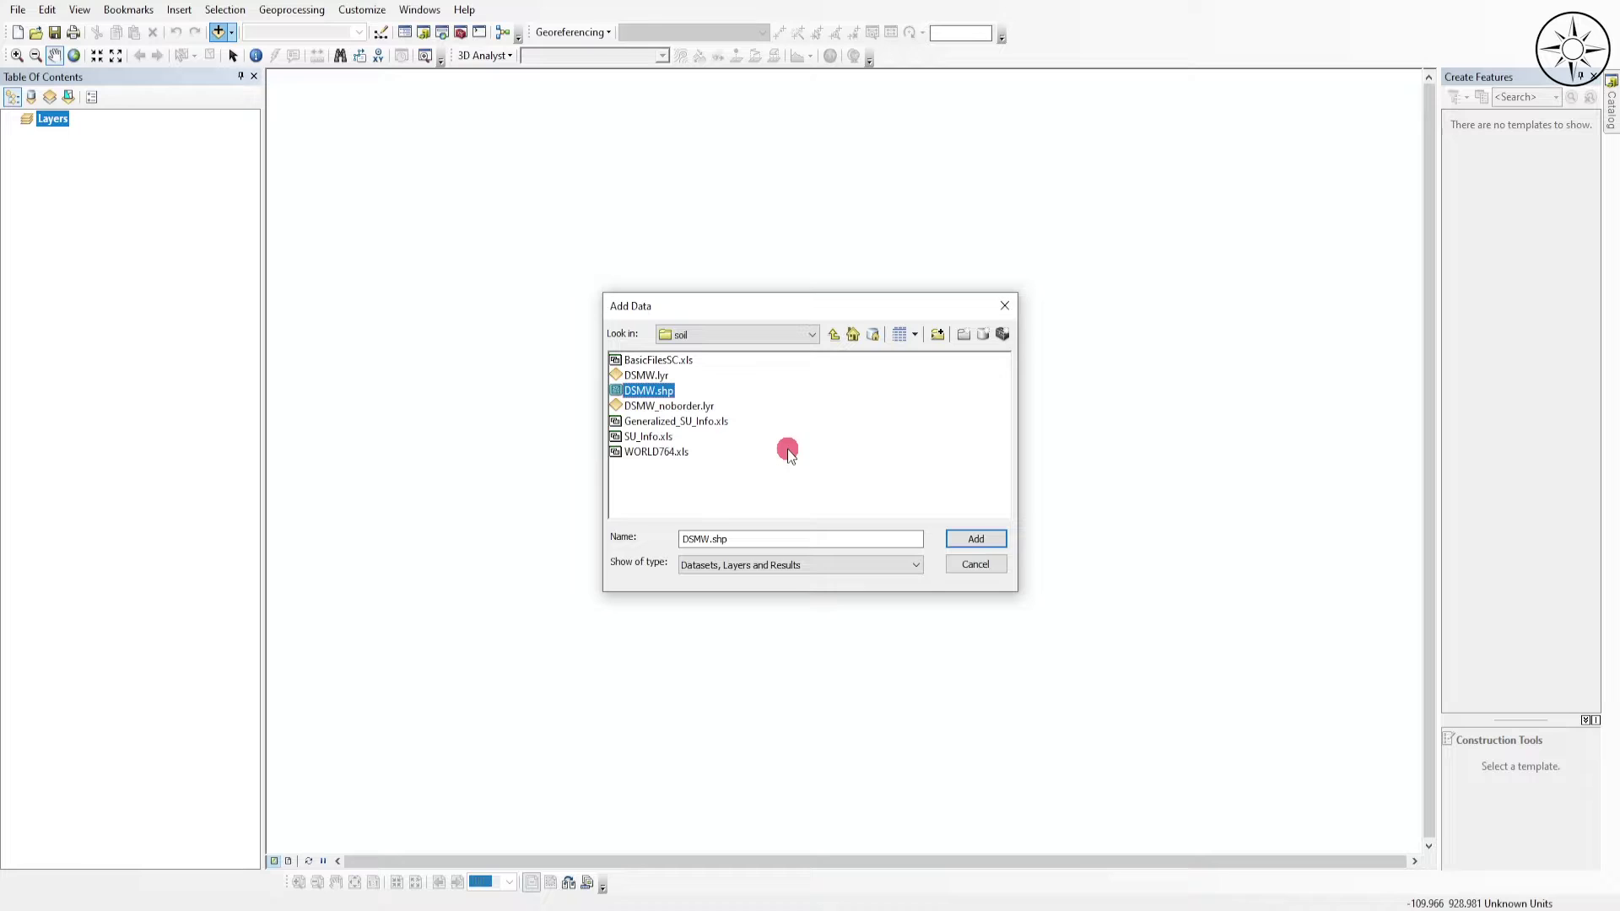
{"action": "left_click", "coordinate": [991, 538]}
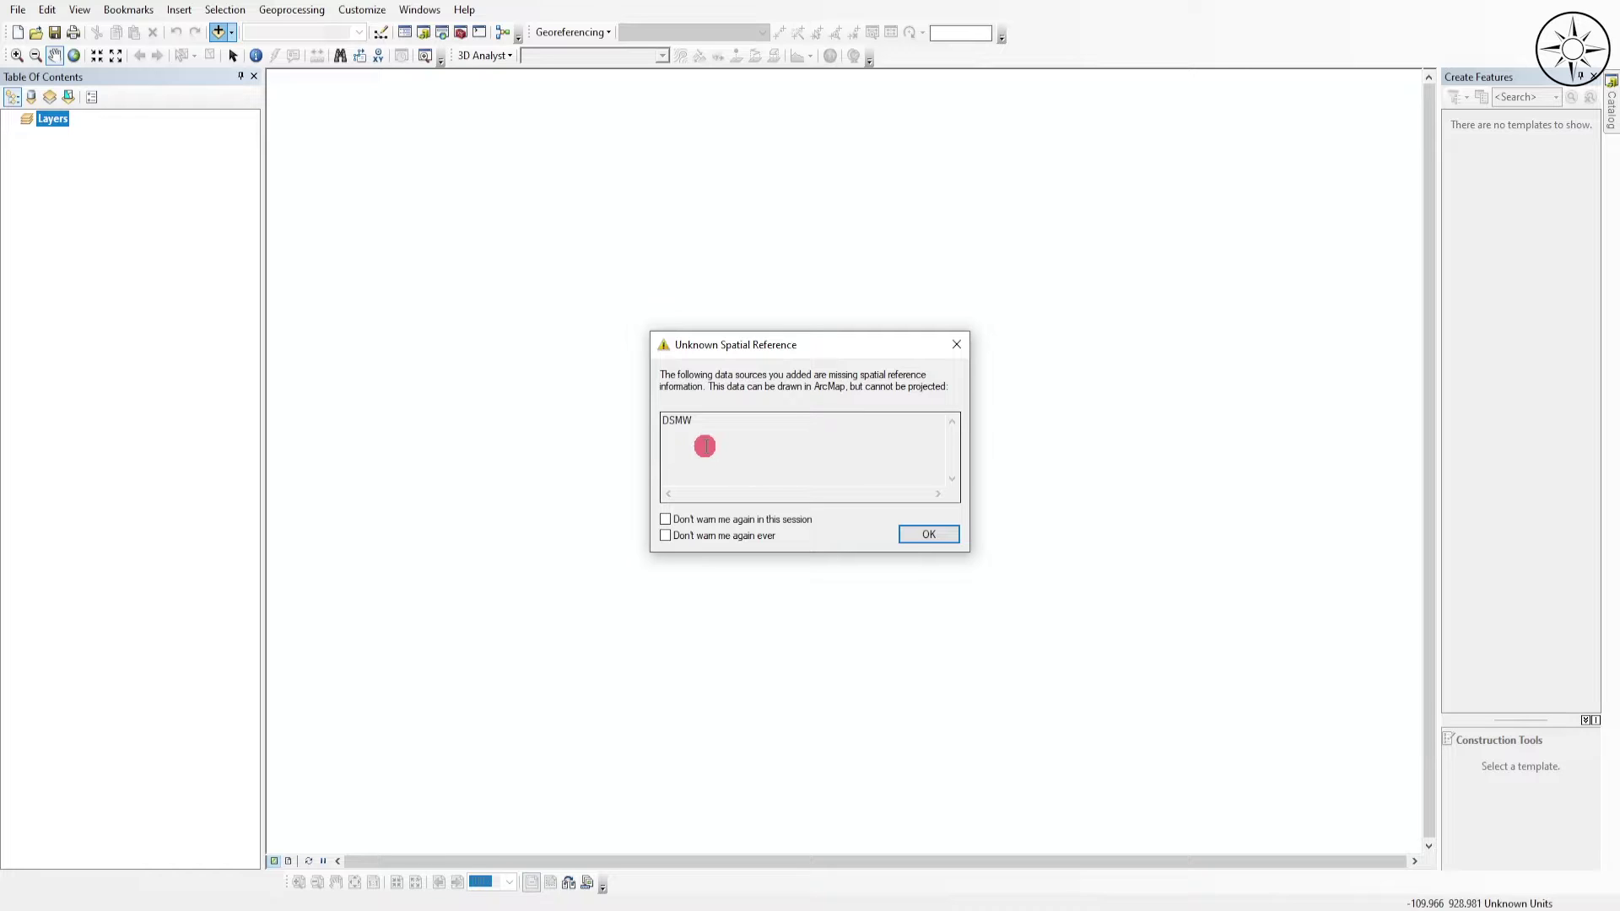
{"action": "left_click", "coordinate": [947, 536]}
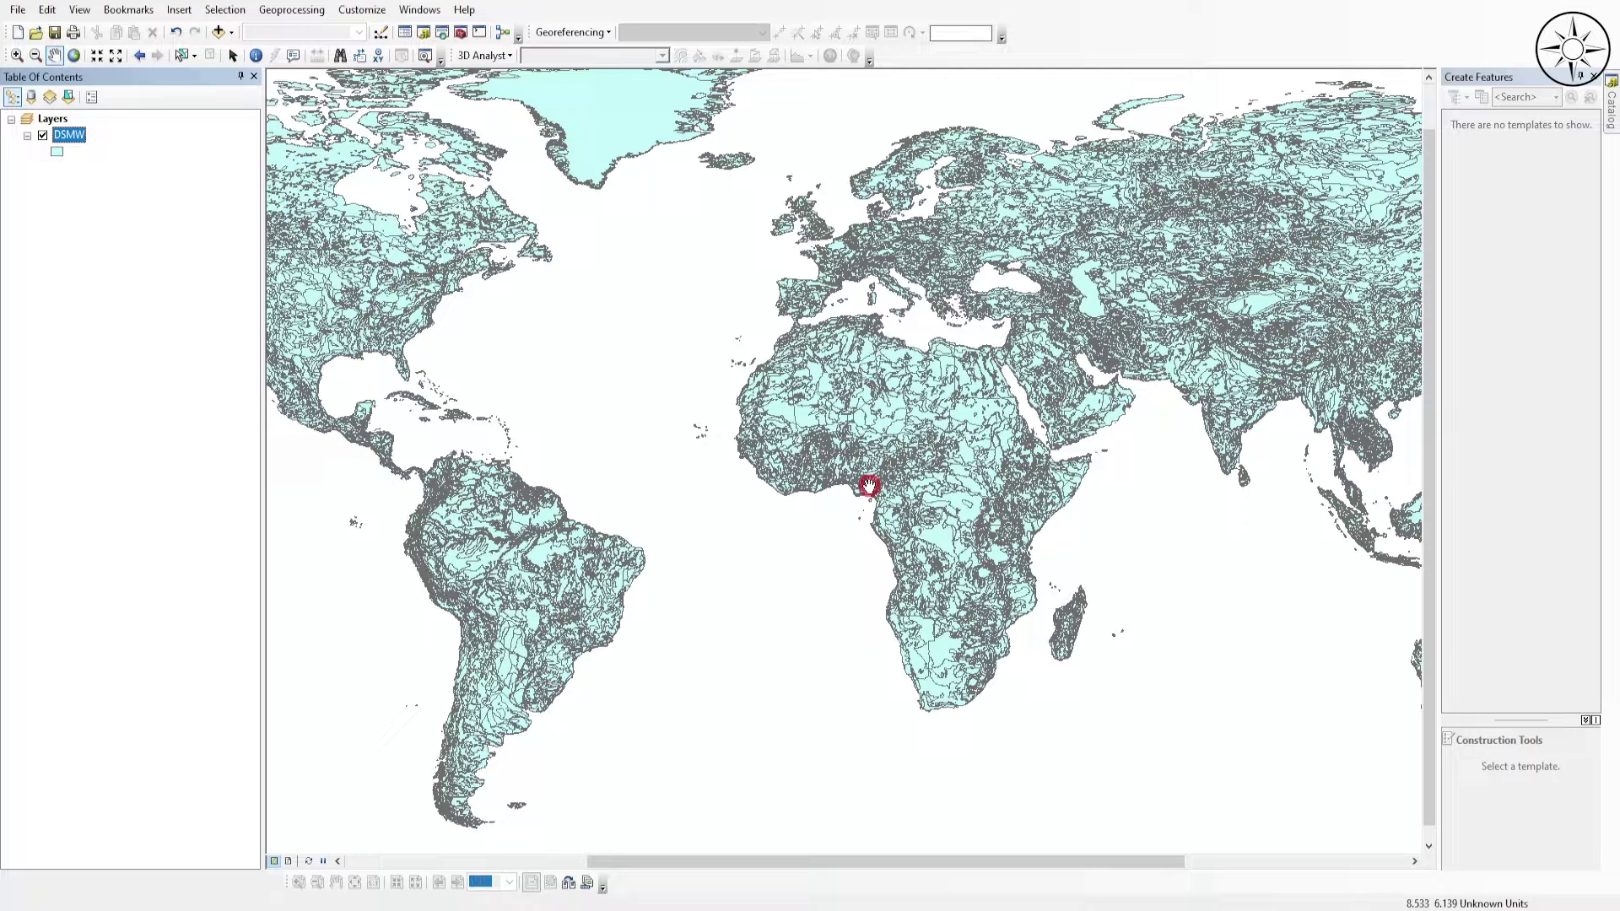
- Zoom out to the whole world and bring up the DSMW layer's context menu
{"action": "scroll", "coordinate": [846, 429], "scroll_direction": "down", "scroll_amount": 2}
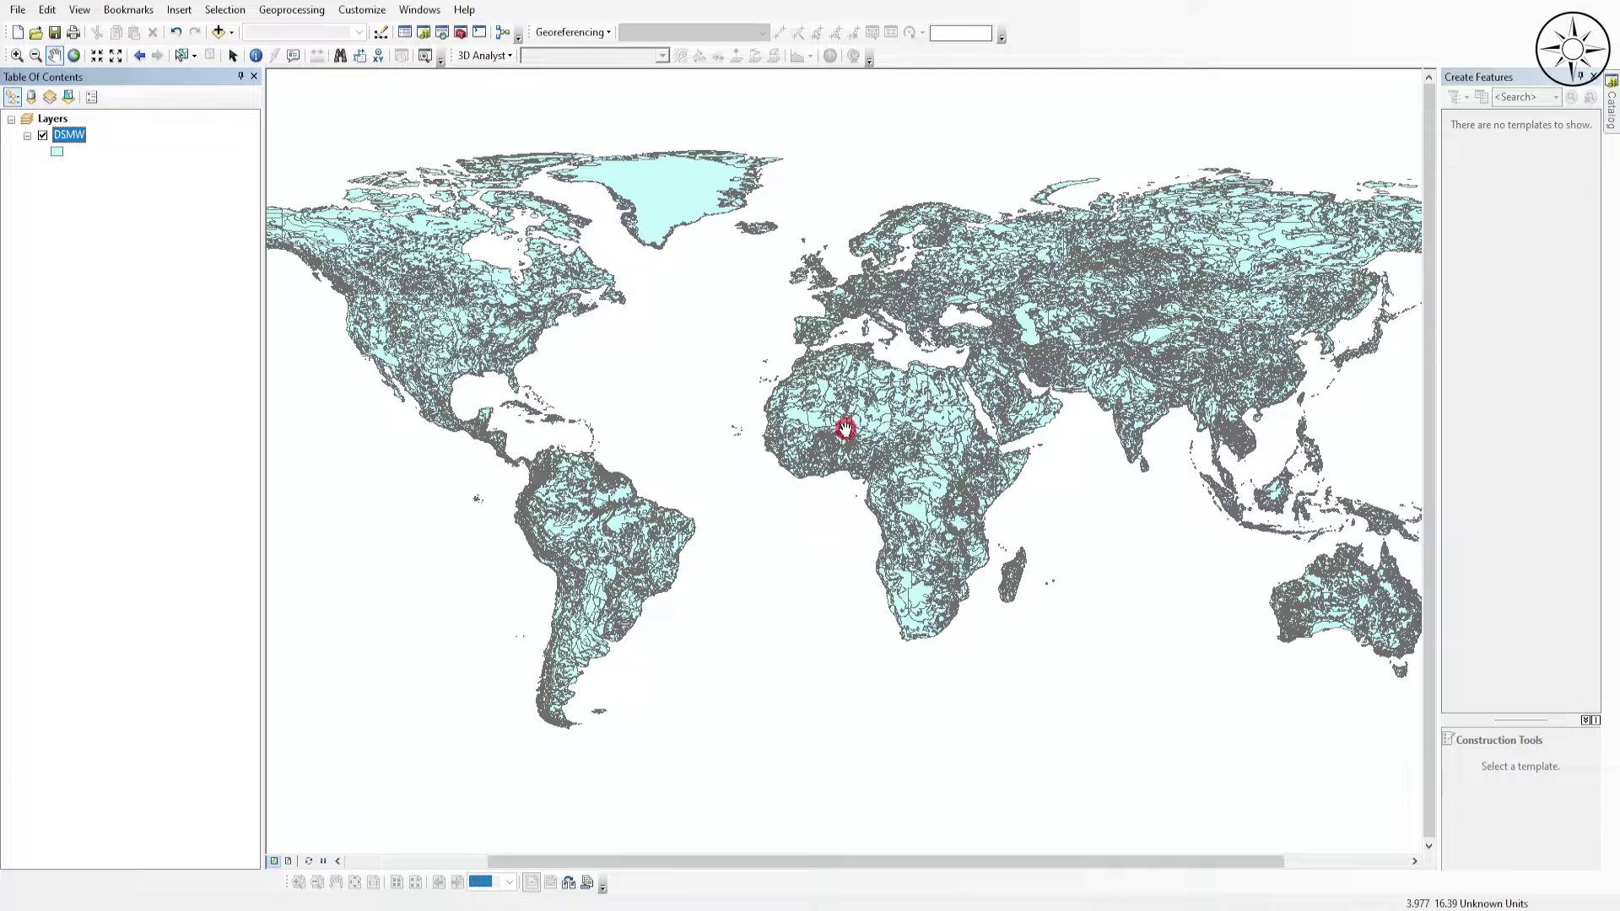
{"action": "right_click", "coordinate": [69, 135]}
- Open the DSMW attribute table, sort it by COUNTRY ascending, and scroll toward the Switzerland rows
{"action": "left_click", "coordinate": [148, 185]}
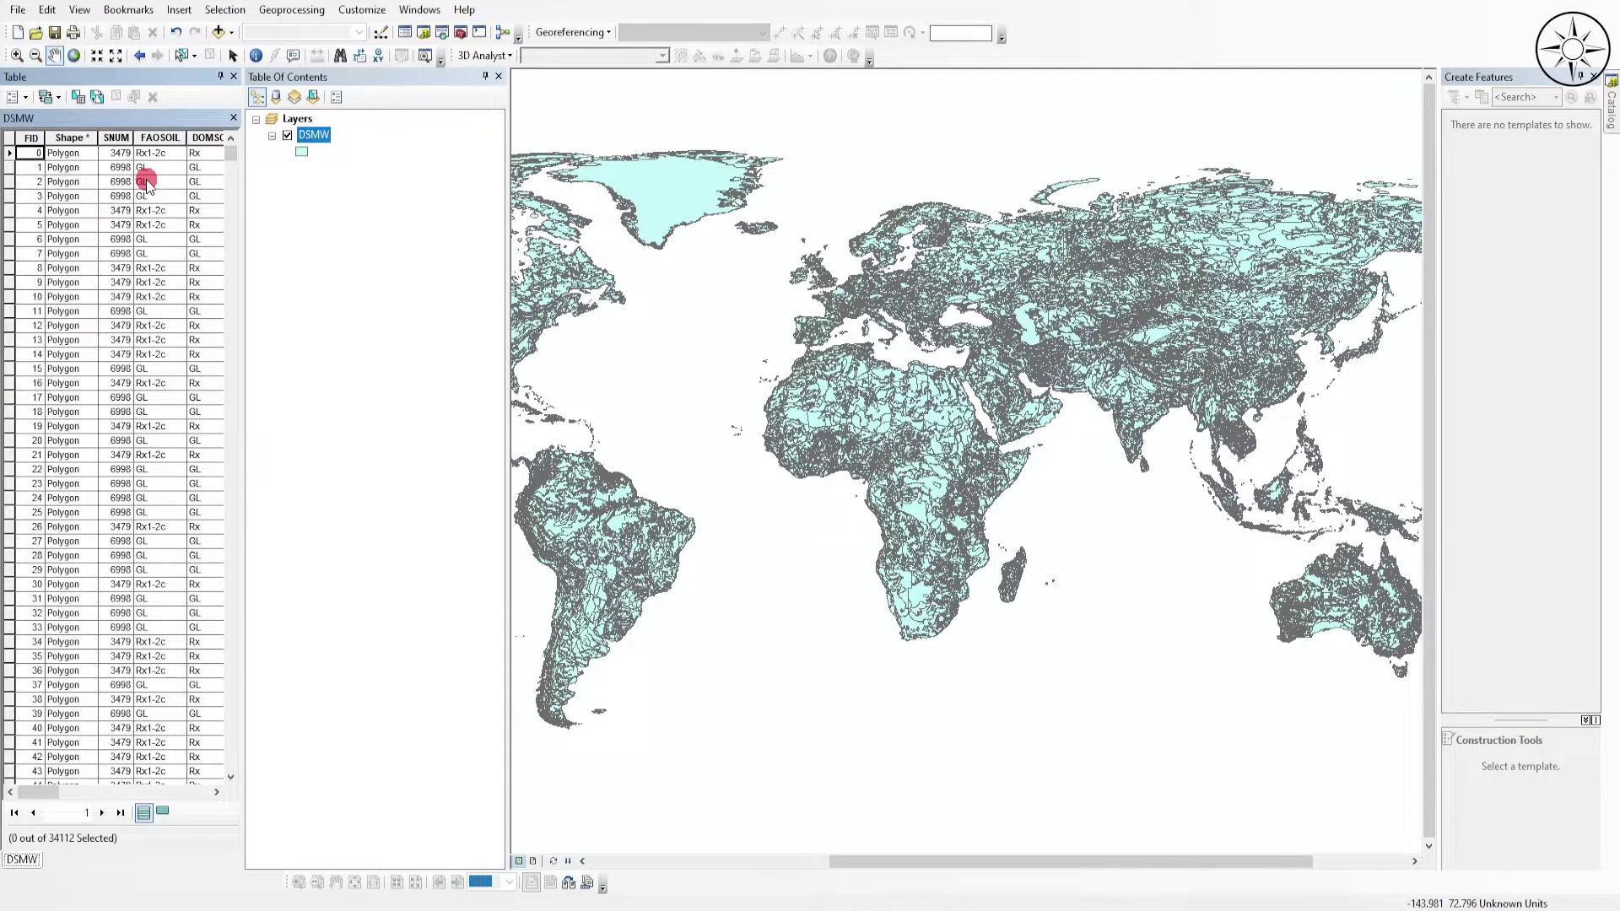
{"action": "left_click_drag", "start_coordinate": [34, 817], "coordinate": [320, 823]}
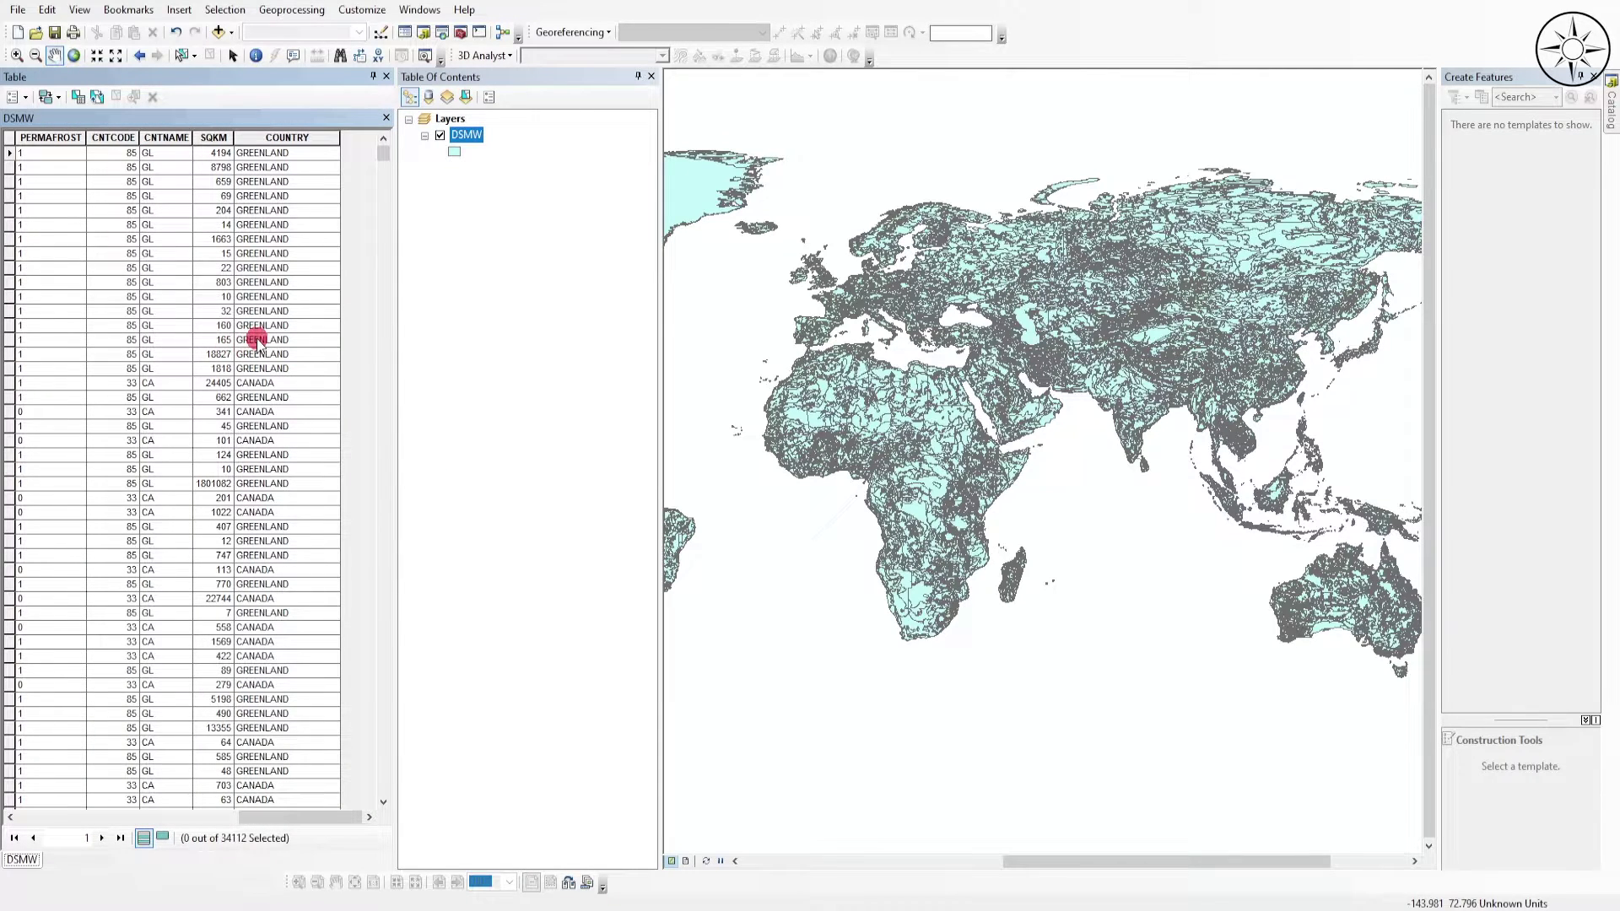
{"action": "left_click", "coordinate": [297, 136]}
{"action": "double_click", "coordinate": [299, 137]}
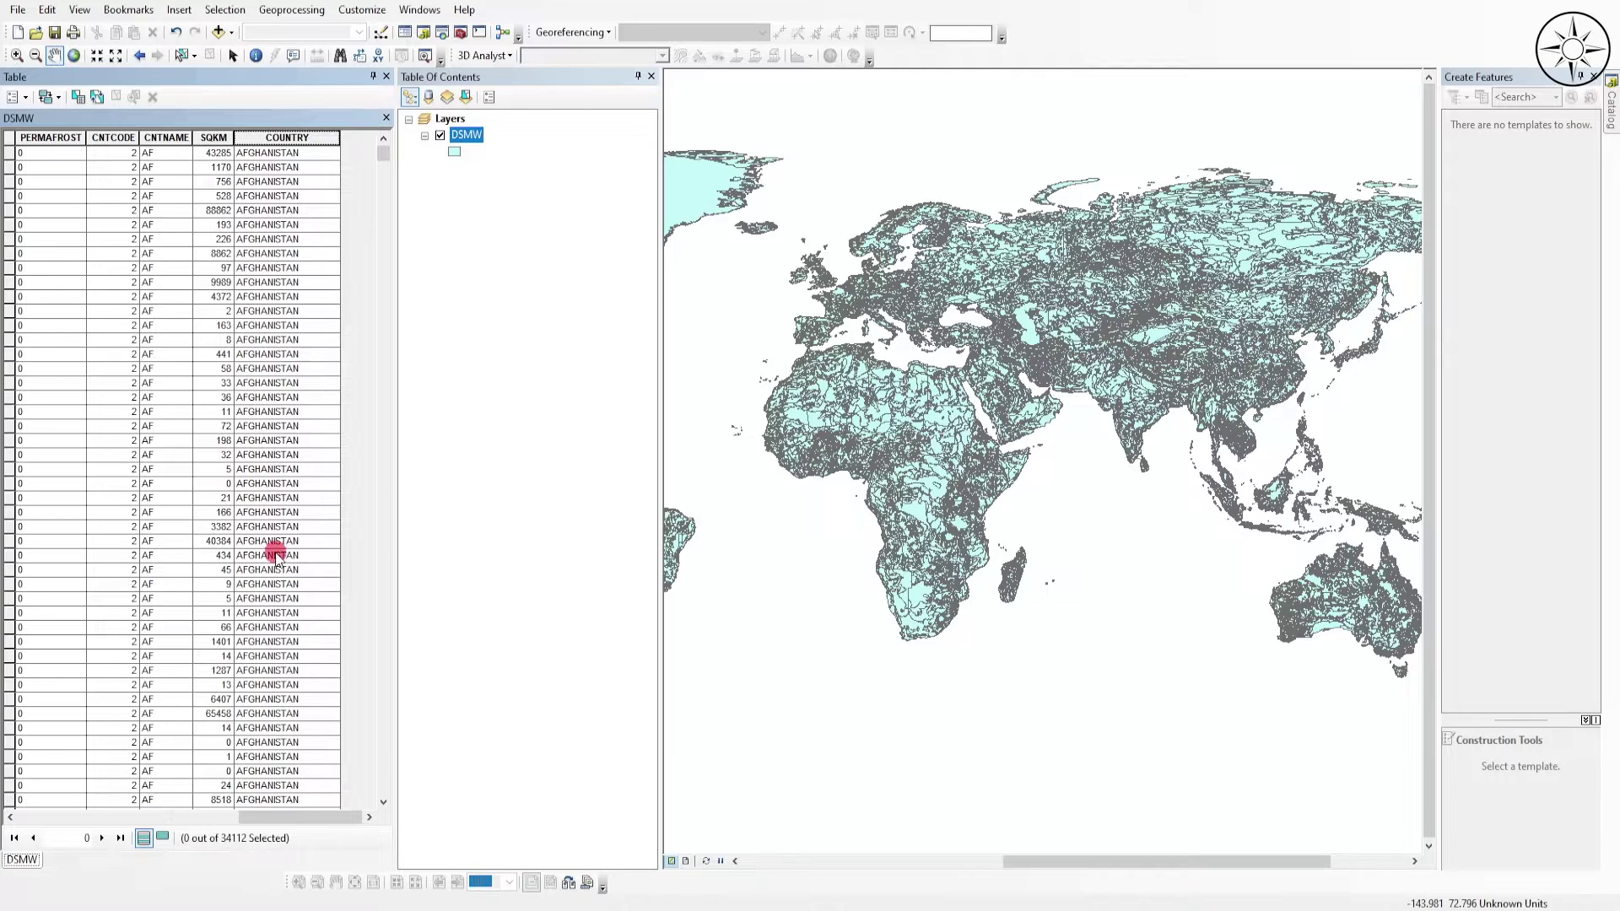
{"action": "scroll", "coordinate": [286, 531], "scroll_direction": "down", "scroll_amount": 15}
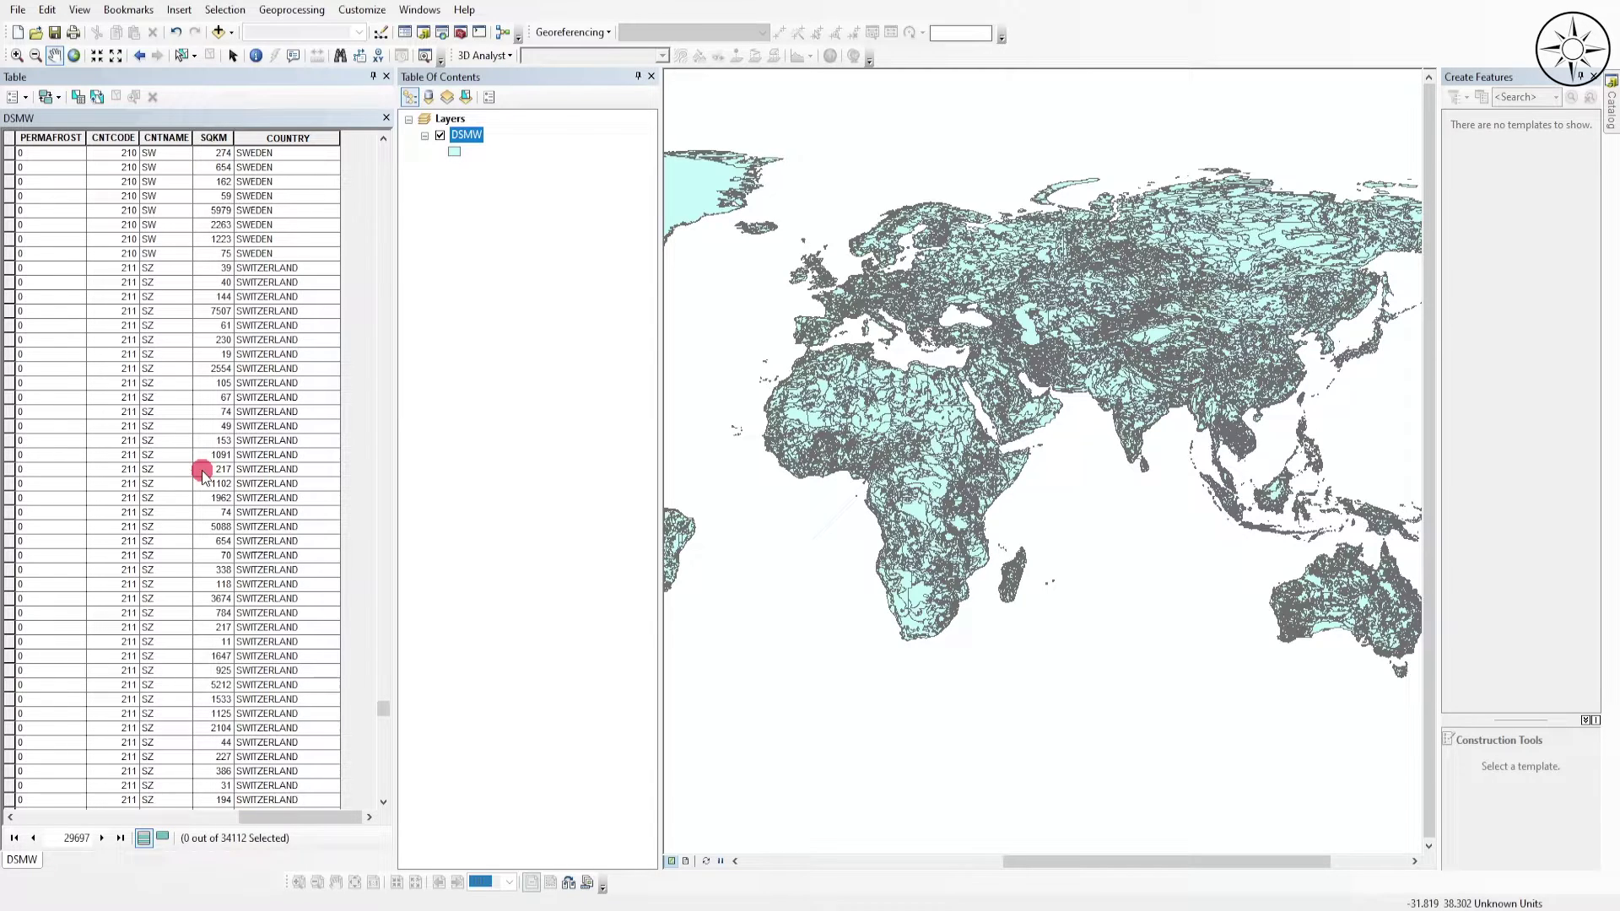
- Select all 46 Switzerland records from first to last row and zoom the map onto Europe
{"action": "left_click", "coordinate": [10, 282]}
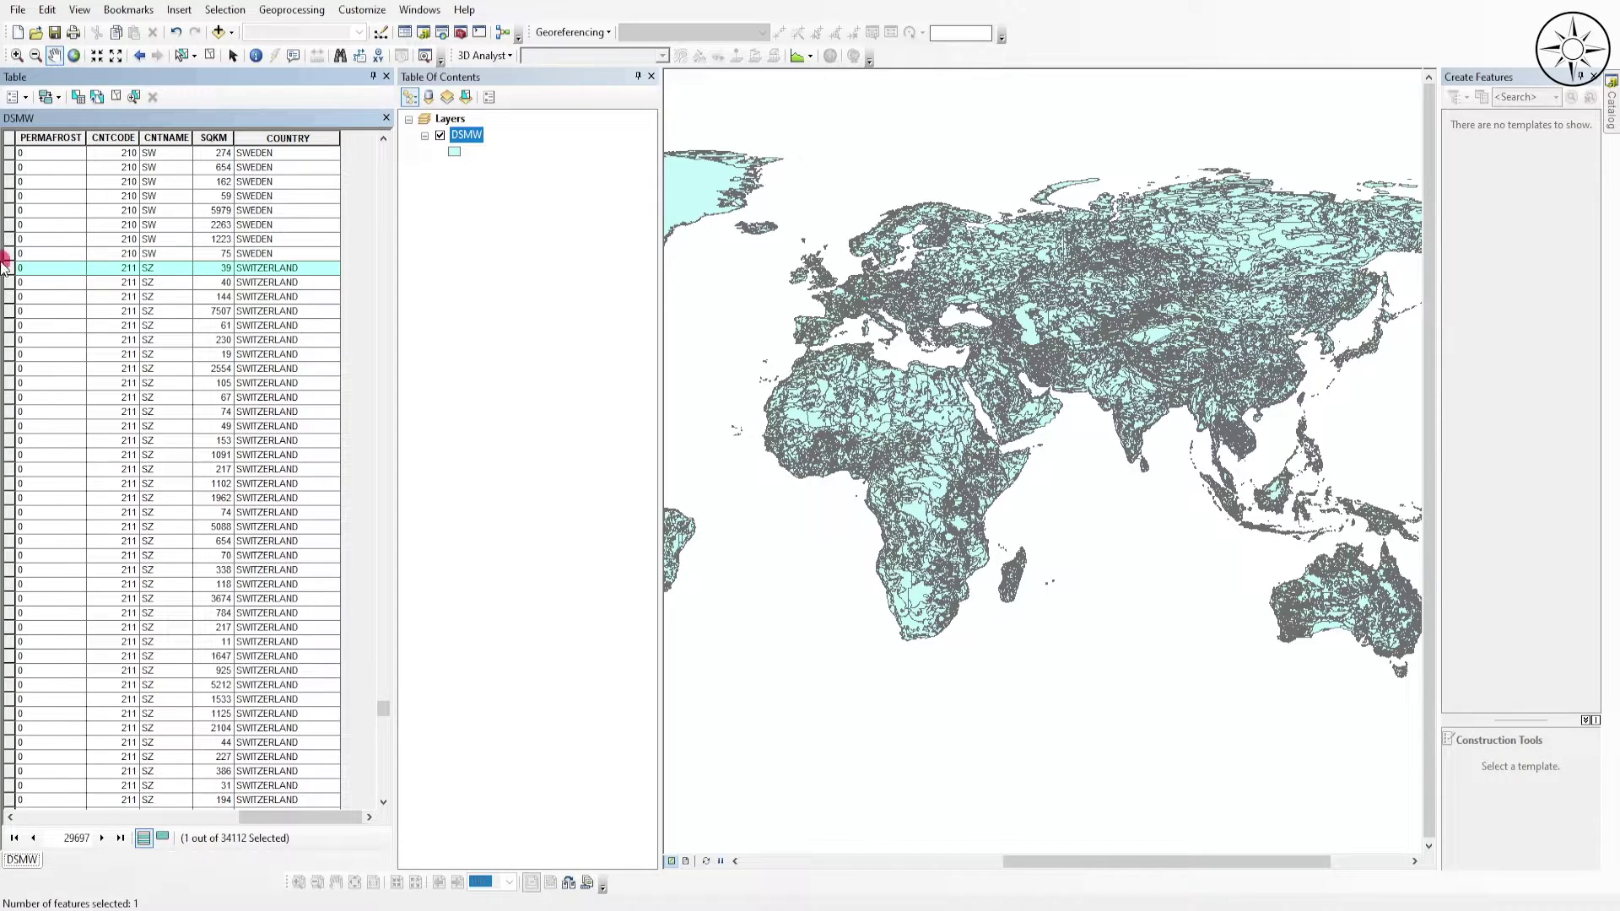
{"action": "scroll", "coordinate": [69, 362], "scroll_direction": "down", "scroll_amount": 6}
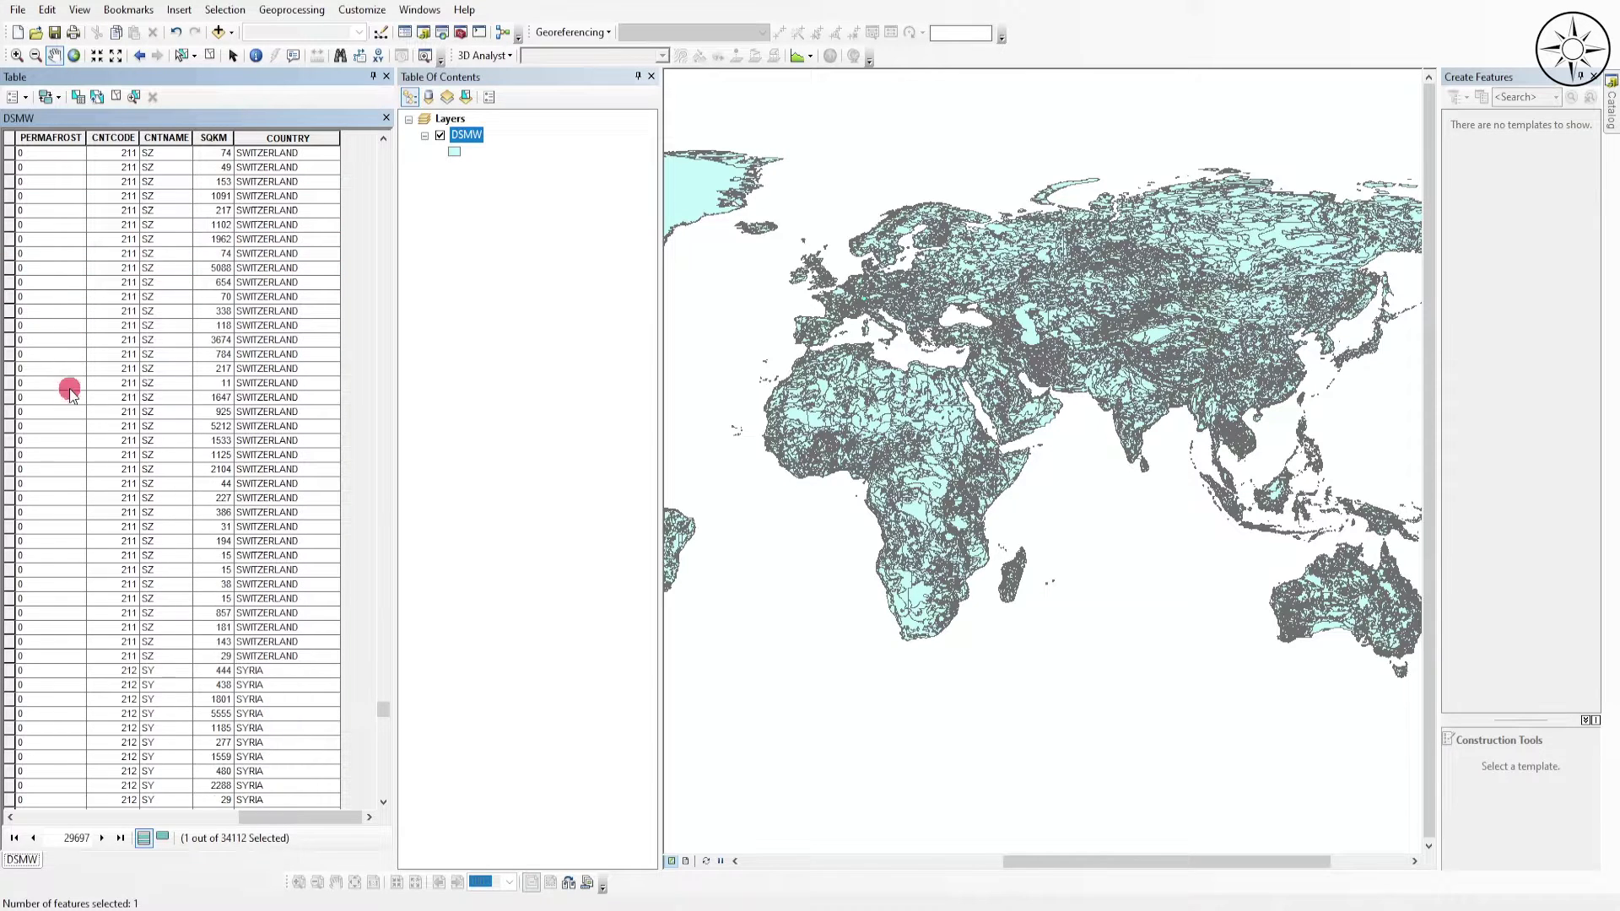
{"action": "left_click", "coordinate": [11, 658], "text": "shift"}
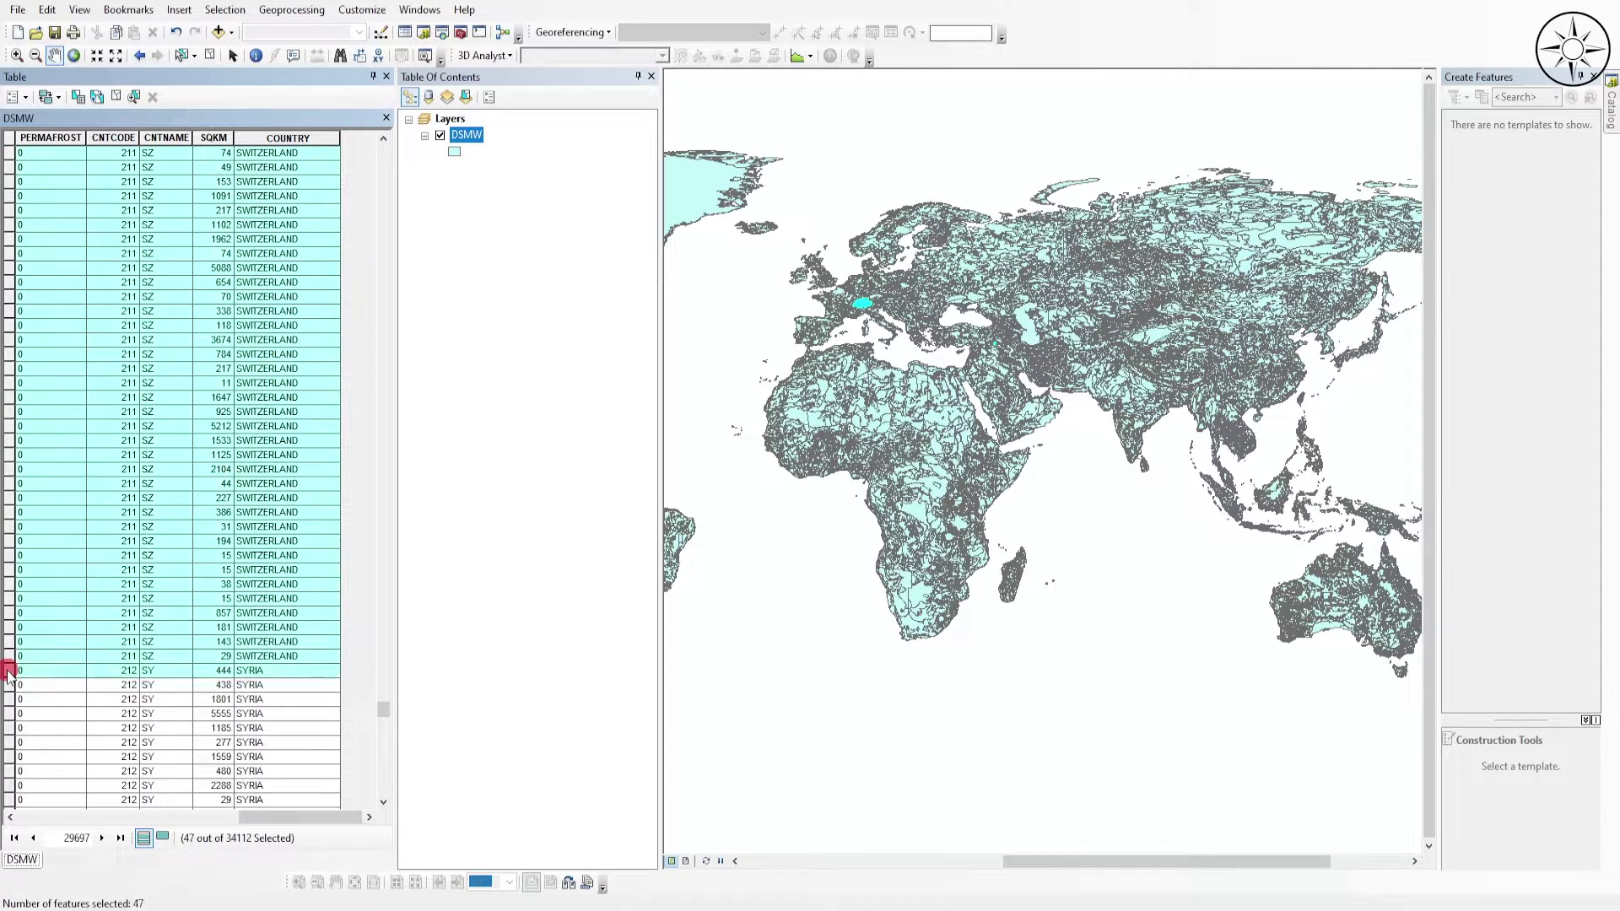
{"action": "scroll", "coordinate": [142, 666], "scroll_direction": "up", "scroll_amount": 5}
{"action": "scroll", "coordinate": [142, 667], "scroll_direction": "down", "scroll_amount": 1}
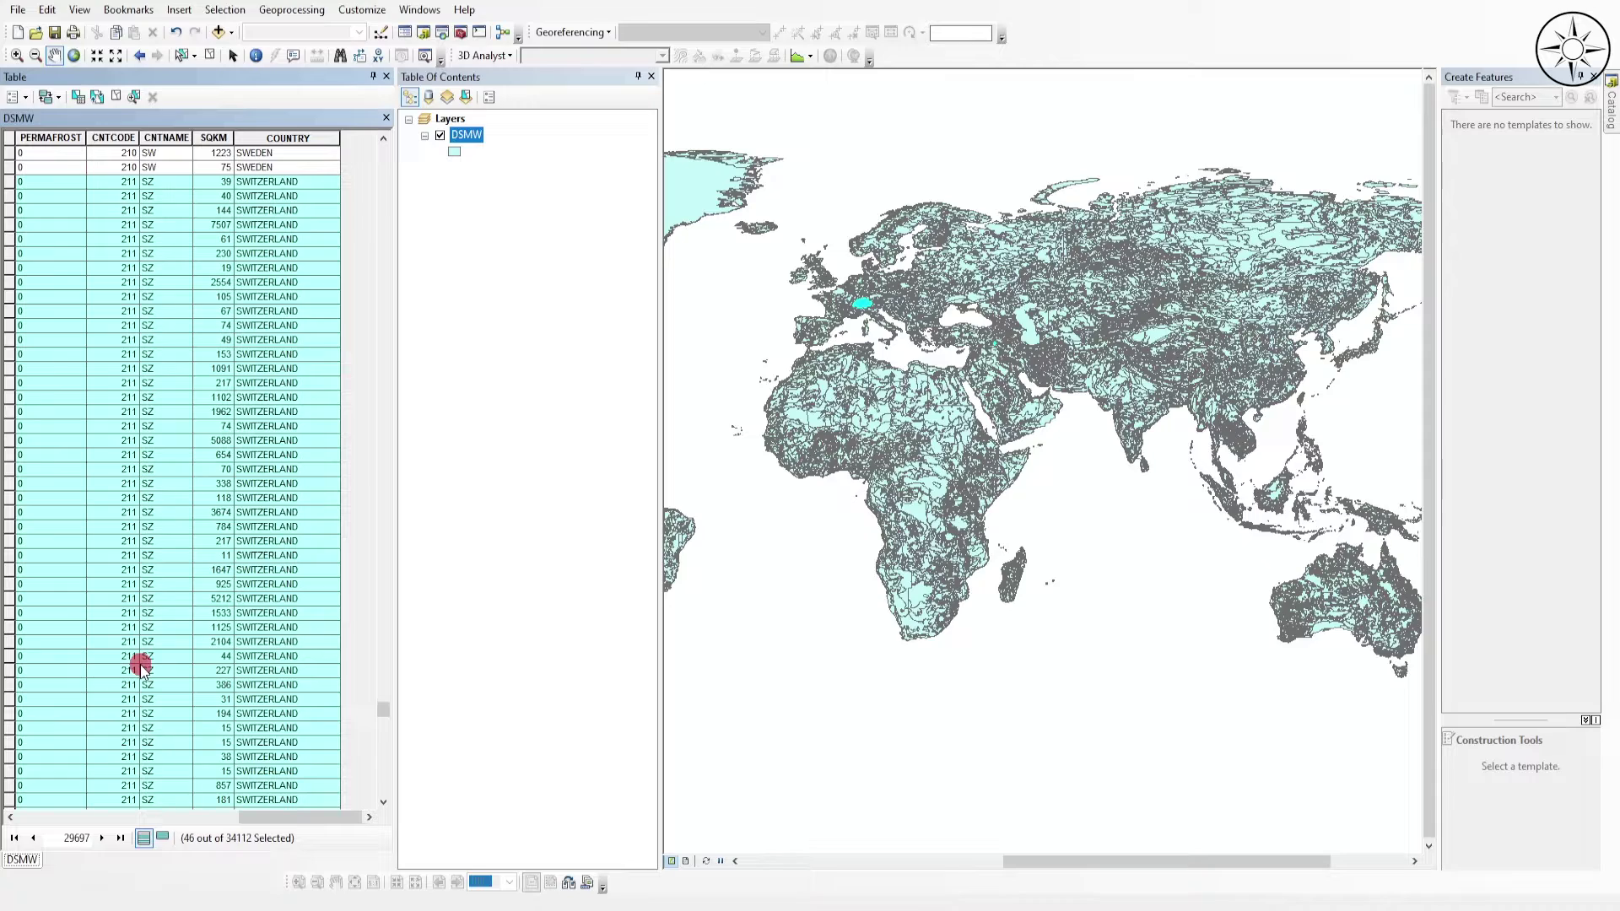
{"action": "scroll", "coordinate": [845, 294], "scroll_direction": "up", "scroll_amount": 4}
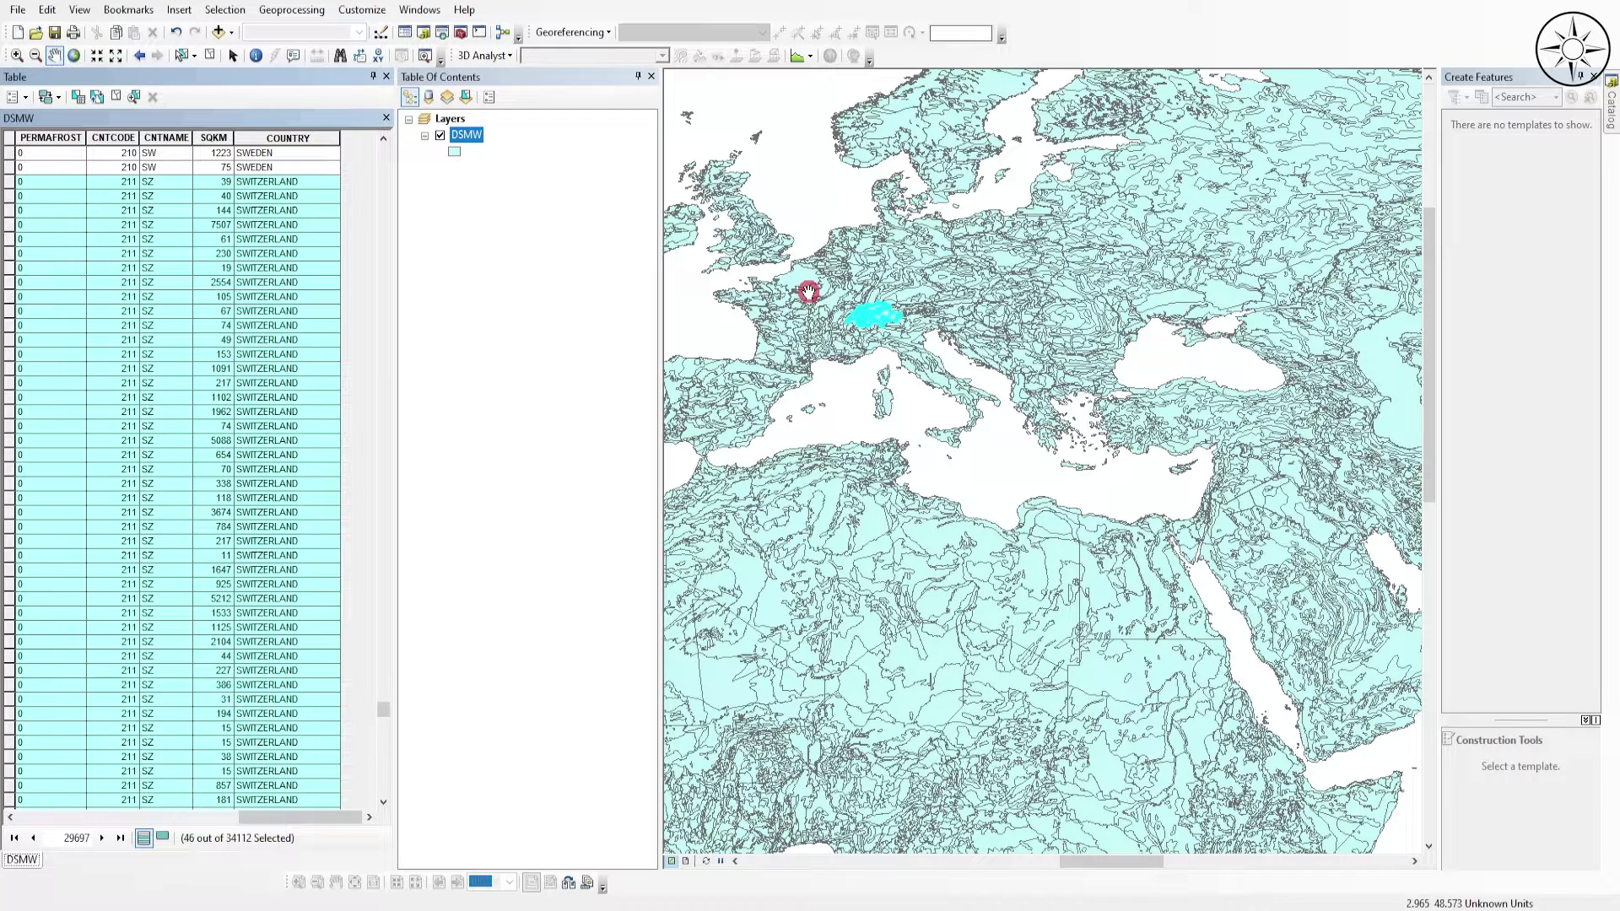
- Export the selected Switzerland features to the soil folder as SWL.shp
{"action": "right_click", "coordinate": [482, 138]}
{"action": "mouse_move", "coordinate": [583, 449]}
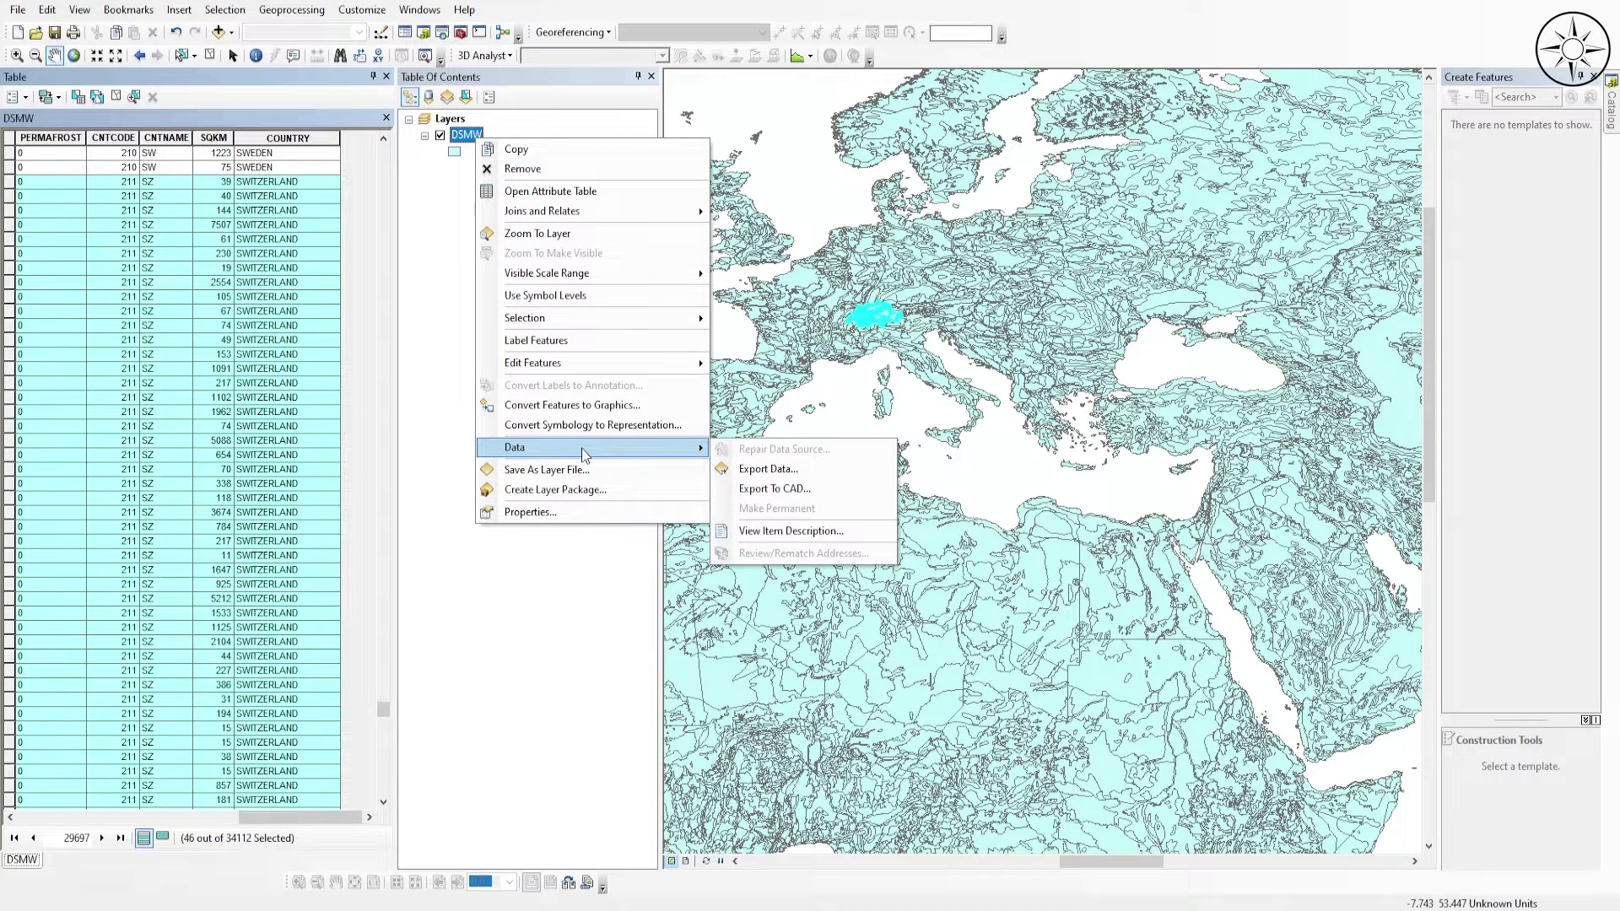
{"action": "left_click", "coordinate": [816, 469]}
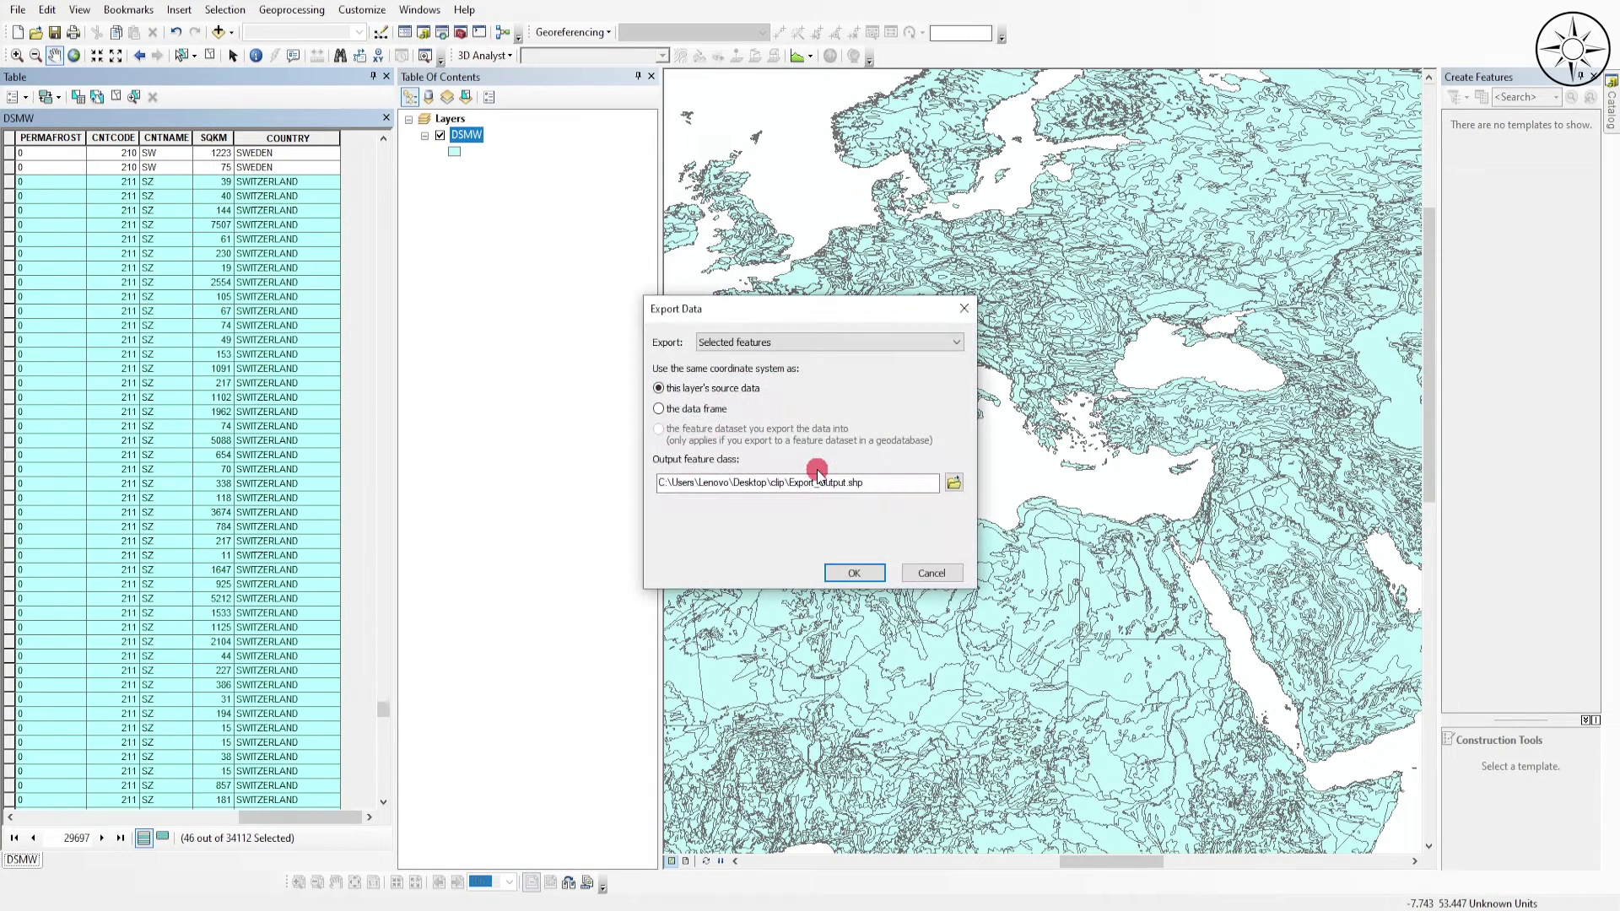
{"action": "left_click", "coordinate": [953, 484]}
{"action": "left_click_drag", "start_coordinate": [743, 539], "coordinate": [555, 542]}
{"action": "type", "text": "SWL"}
{"action": "key", "text": "Delete"}
{"action": "left_click", "coordinate": [975, 538]}
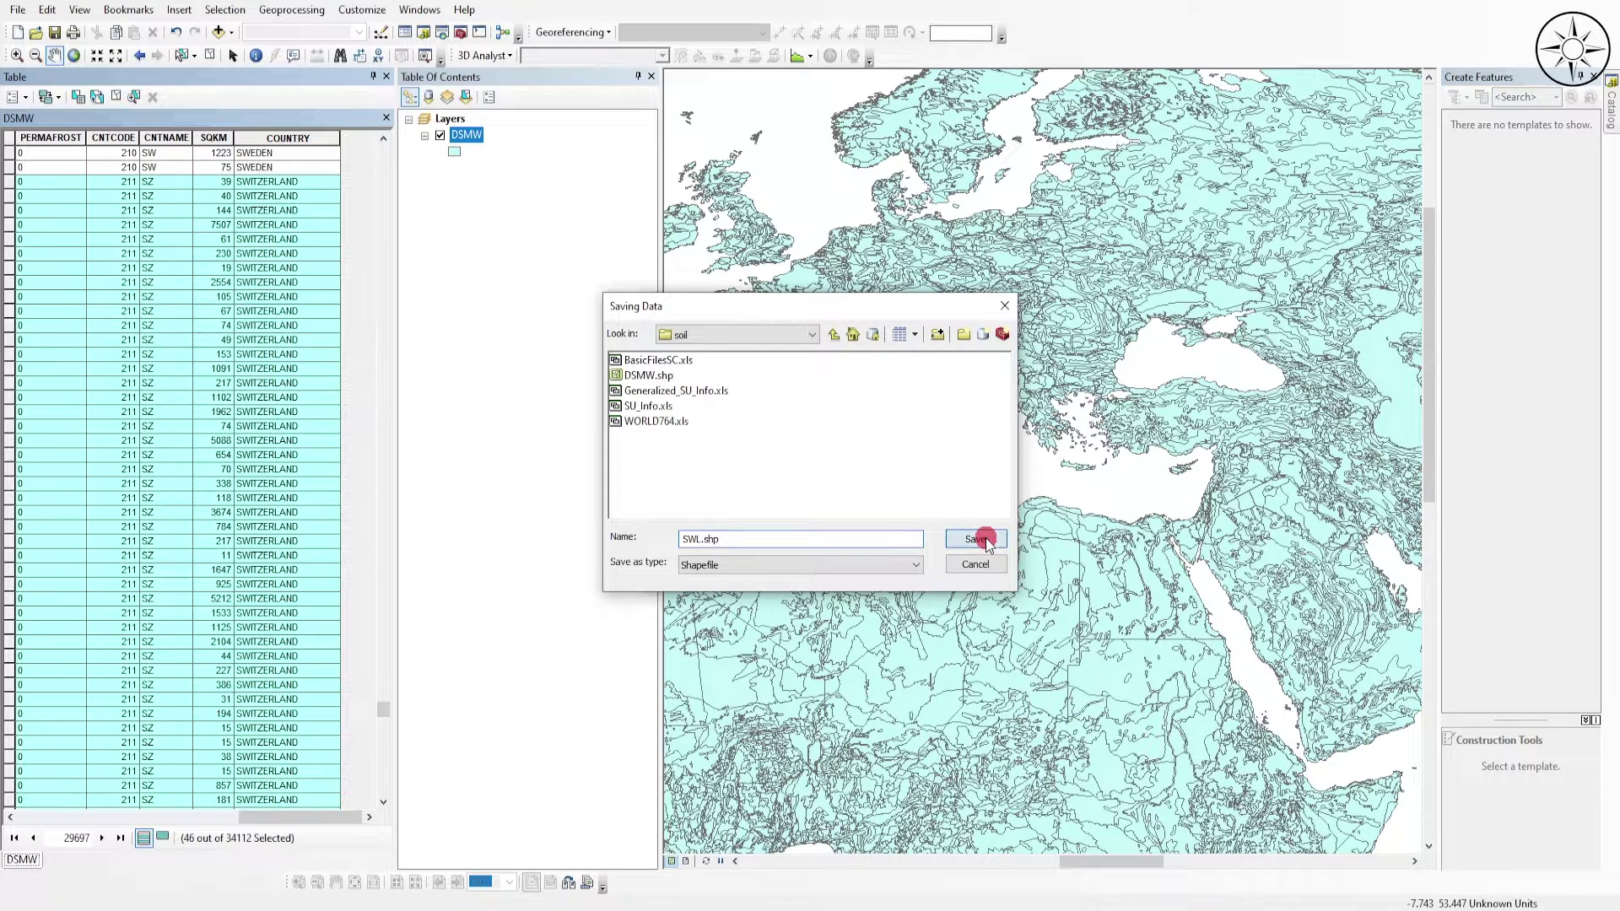
{"action": "left_click", "coordinate": [854, 573]}
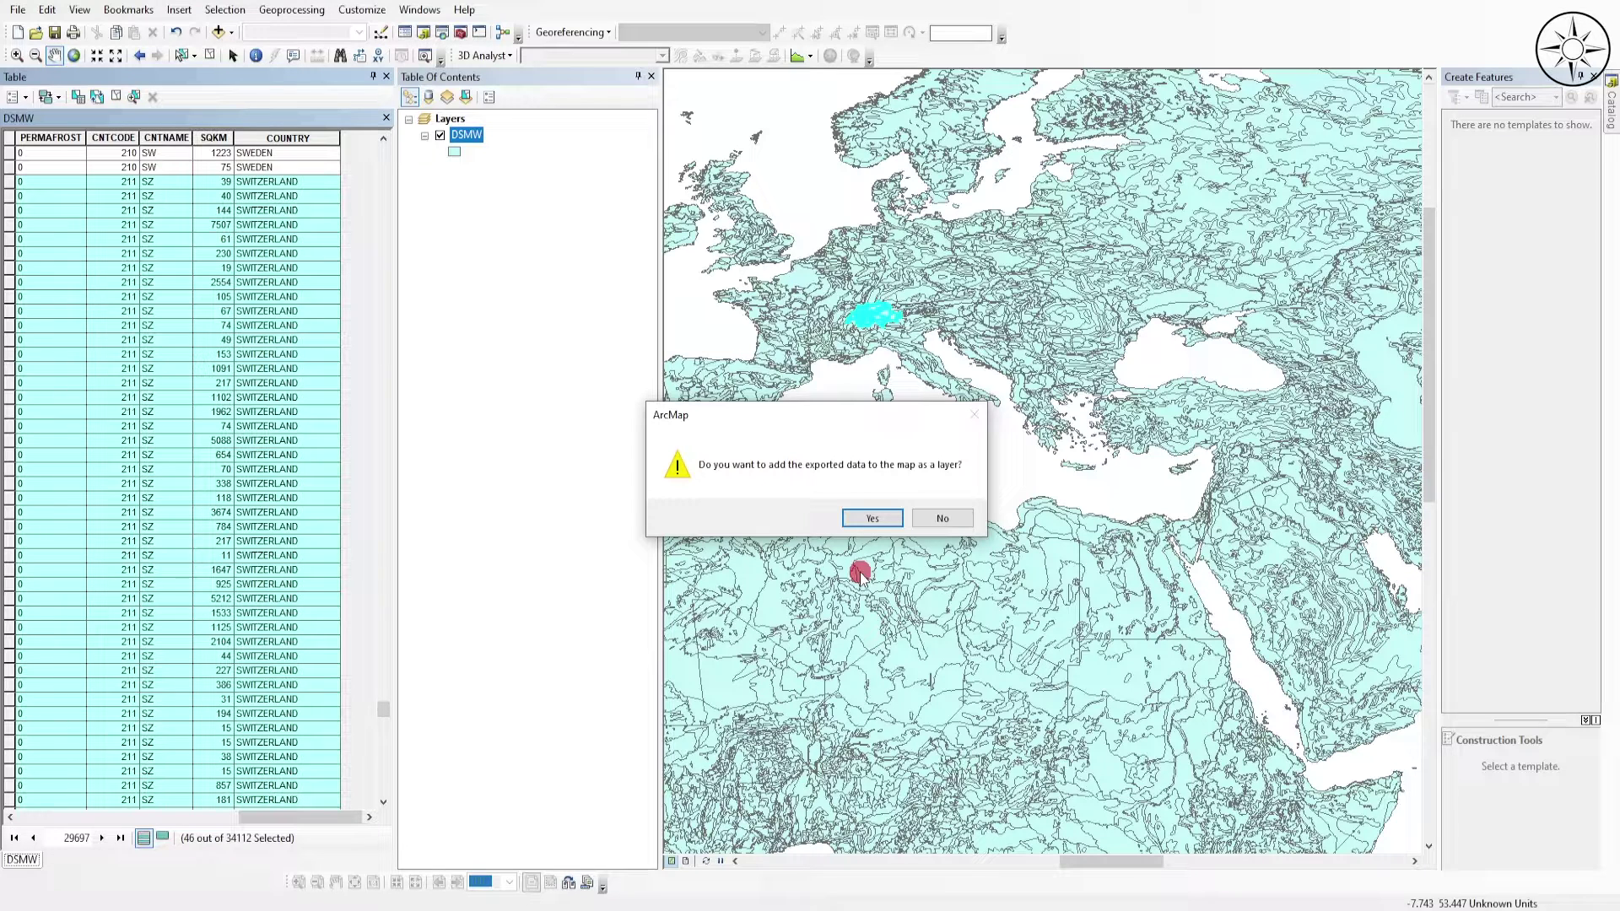
- Add the exported SWL layer, hide DSMW, zoom to SWL, and close the attribute table
{"action": "left_click", "coordinate": [870, 518]}
{"action": "left_click", "coordinate": [440, 168]}
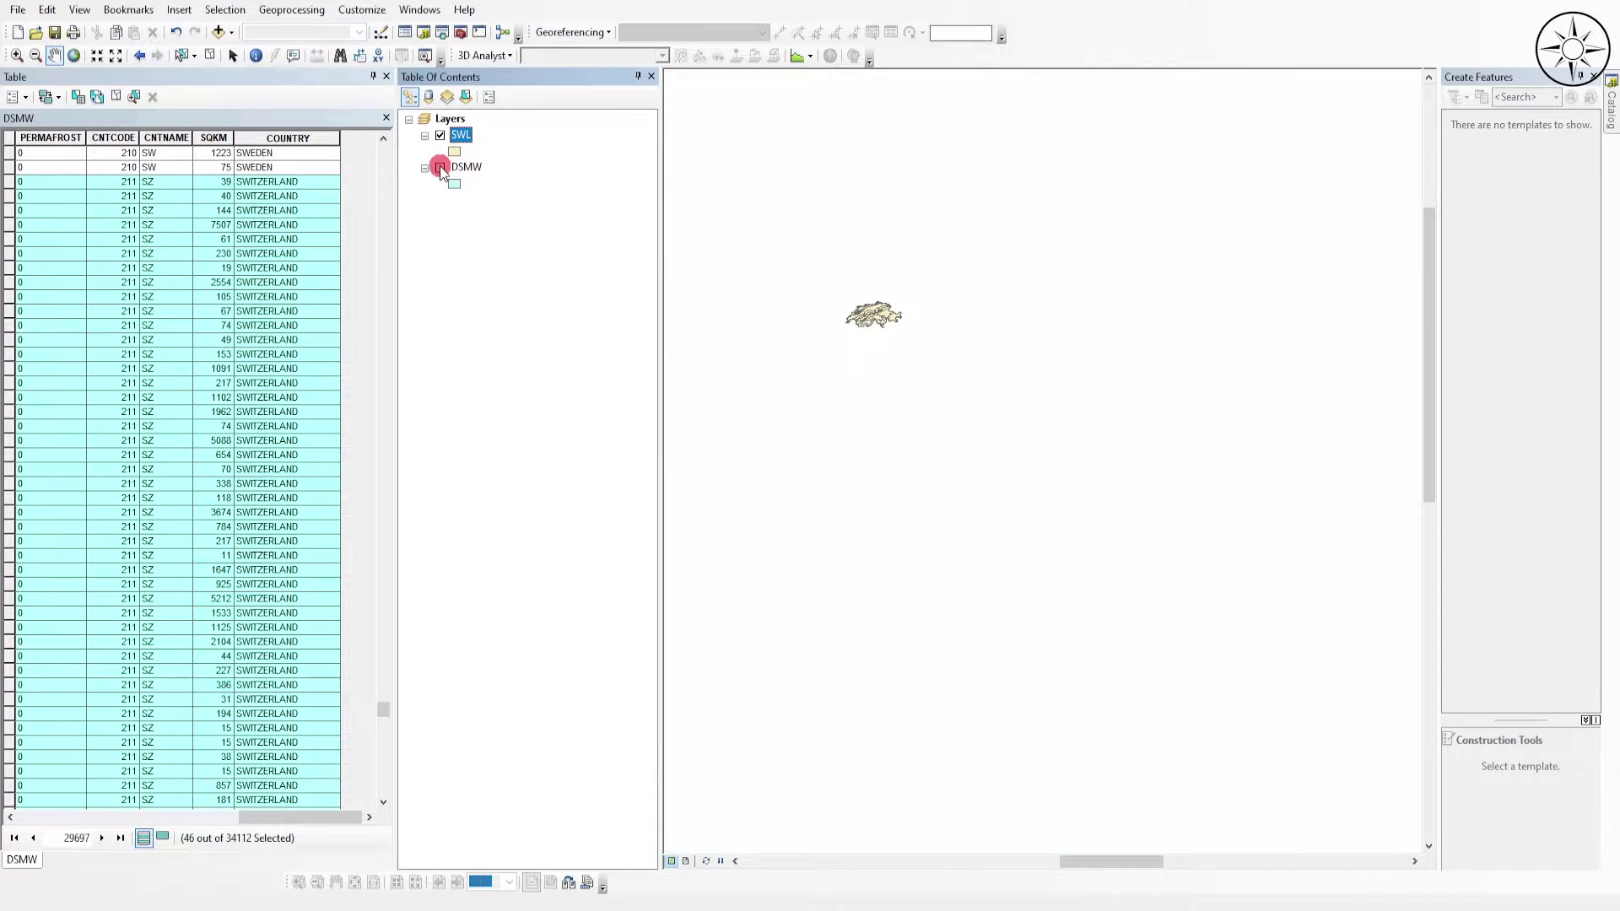
{"action": "right_click", "coordinate": [461, 135]}
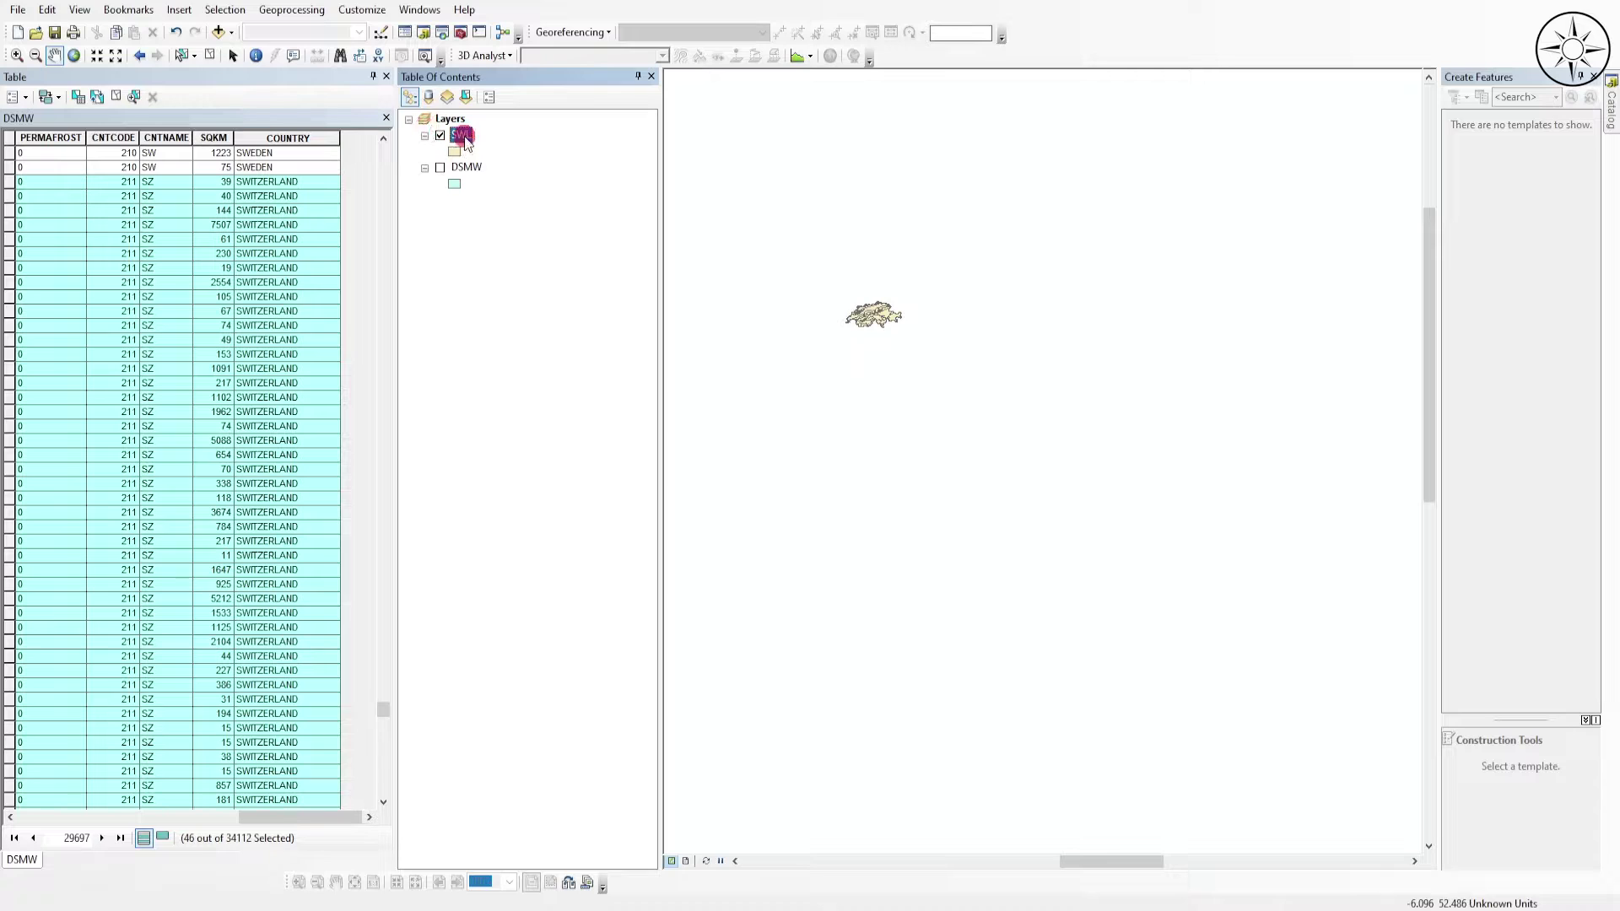
{"action": "left_click", "coordinate": [559, 232]}
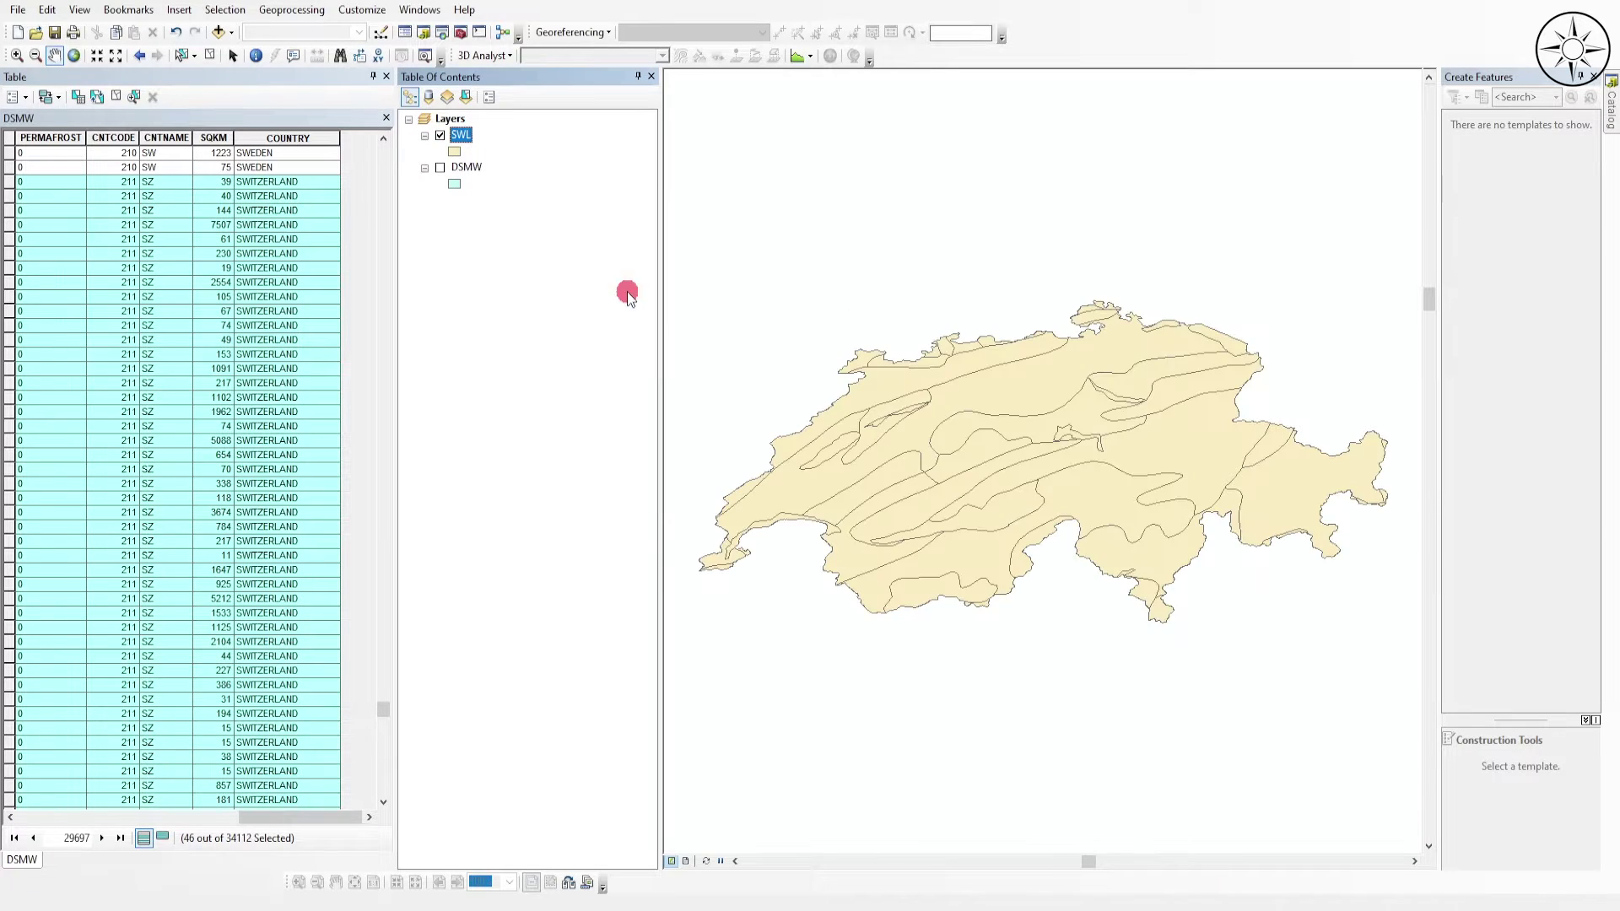
{"action": "left_click", "coordinate": [386, 75]}
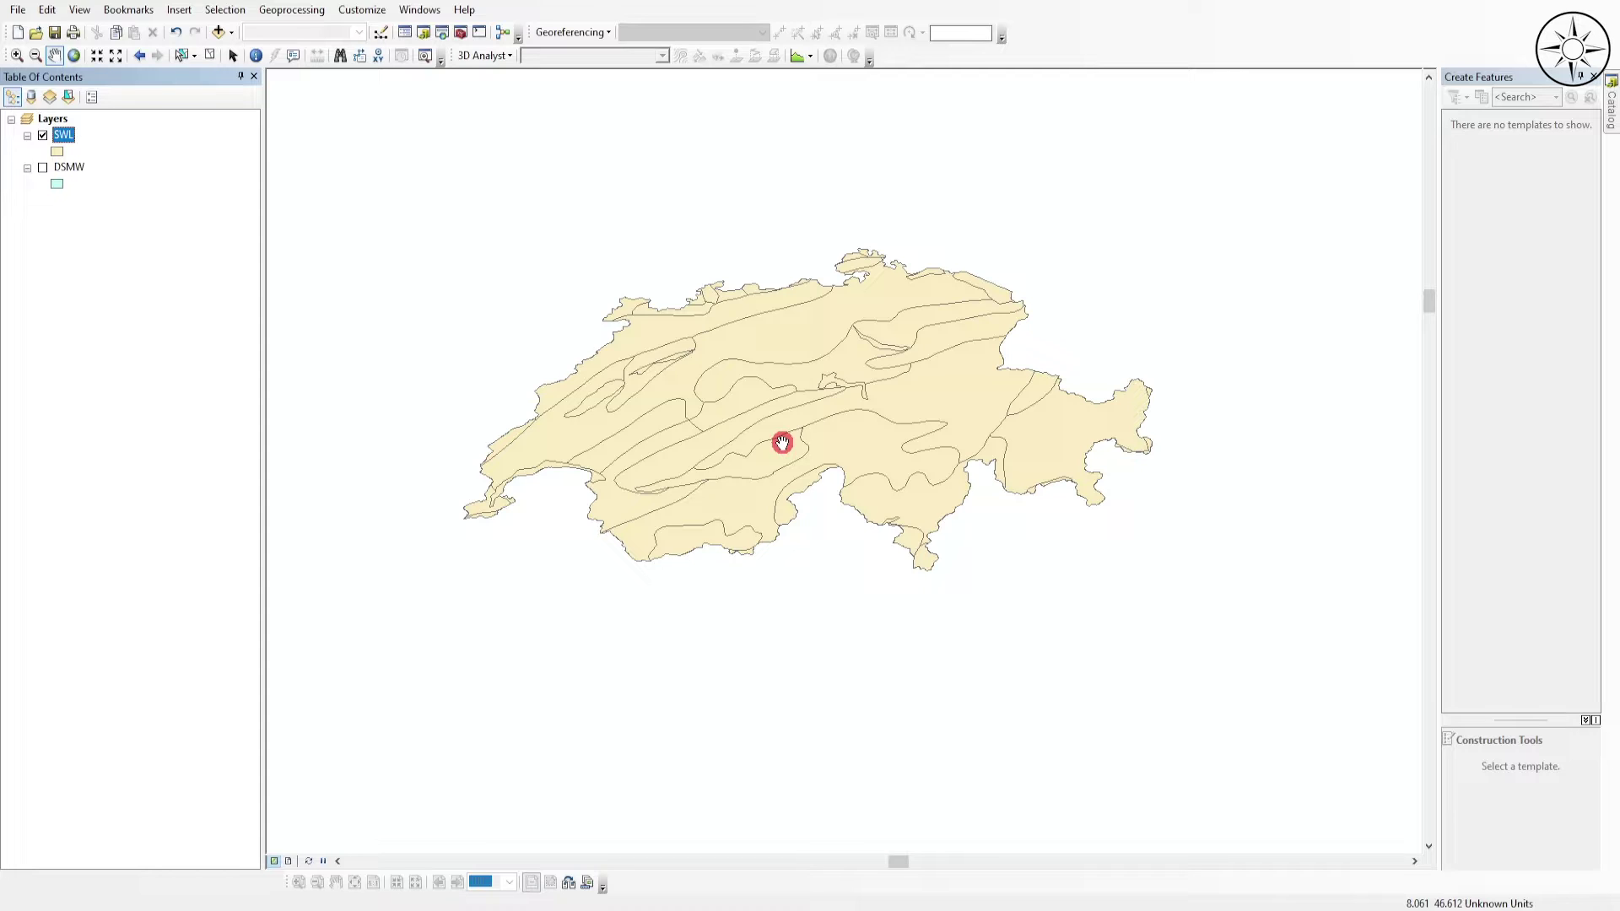
- In SWL's layer properties, symbolize by unique category values using the DOMSOI field
{"action": "right_click", "coordinate": [61, 140]}
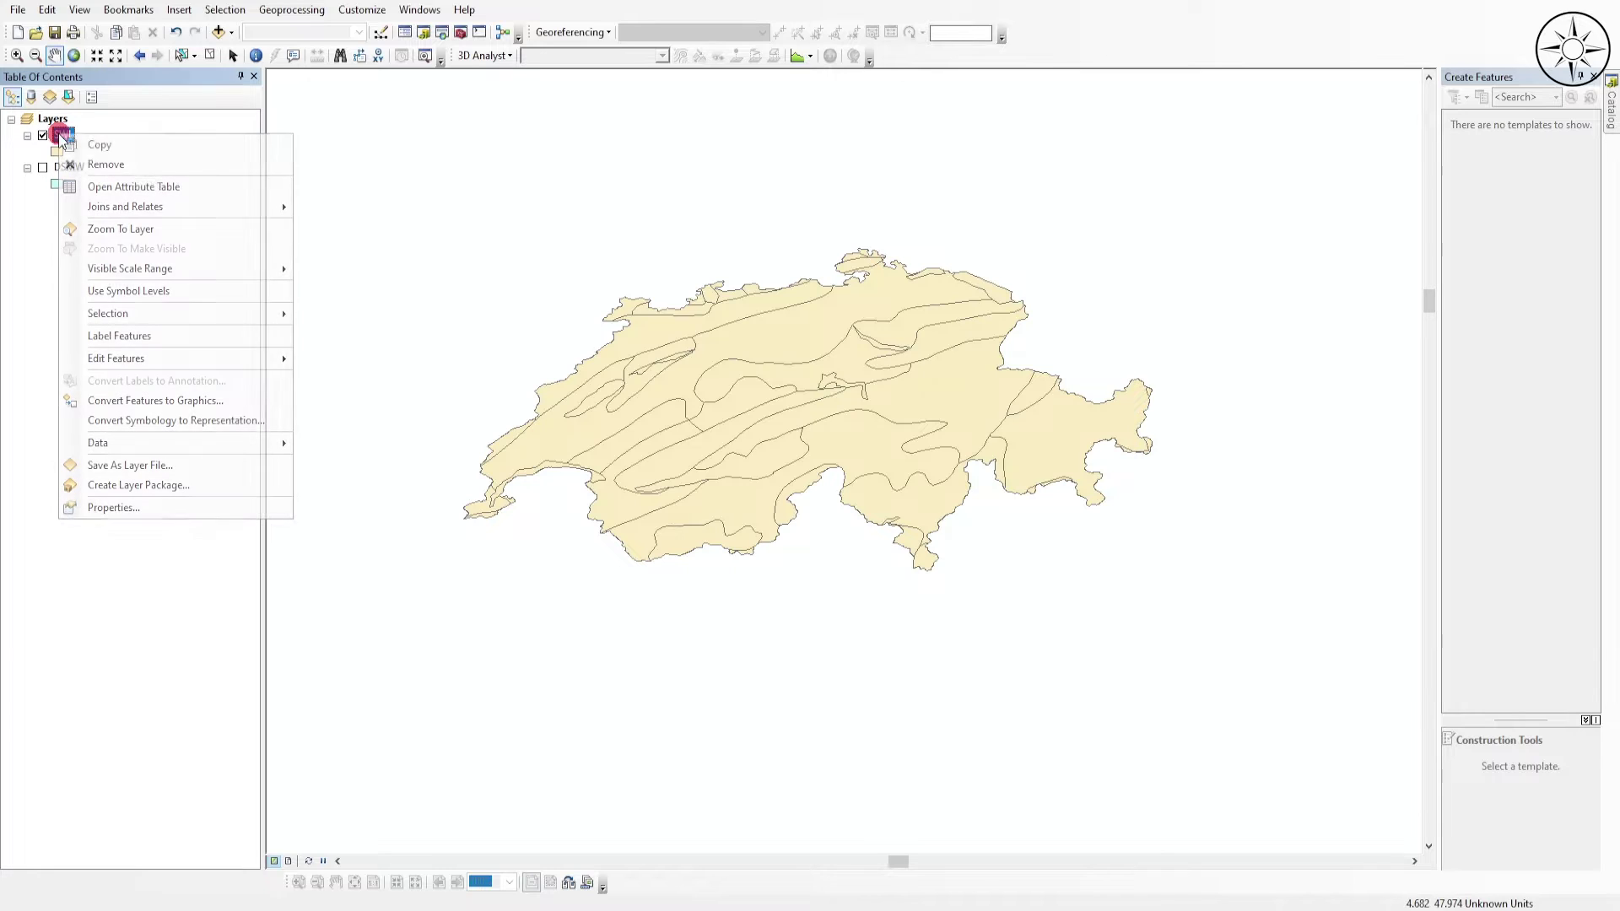
{"action": "left_click", "coordinate": [131, 502]}
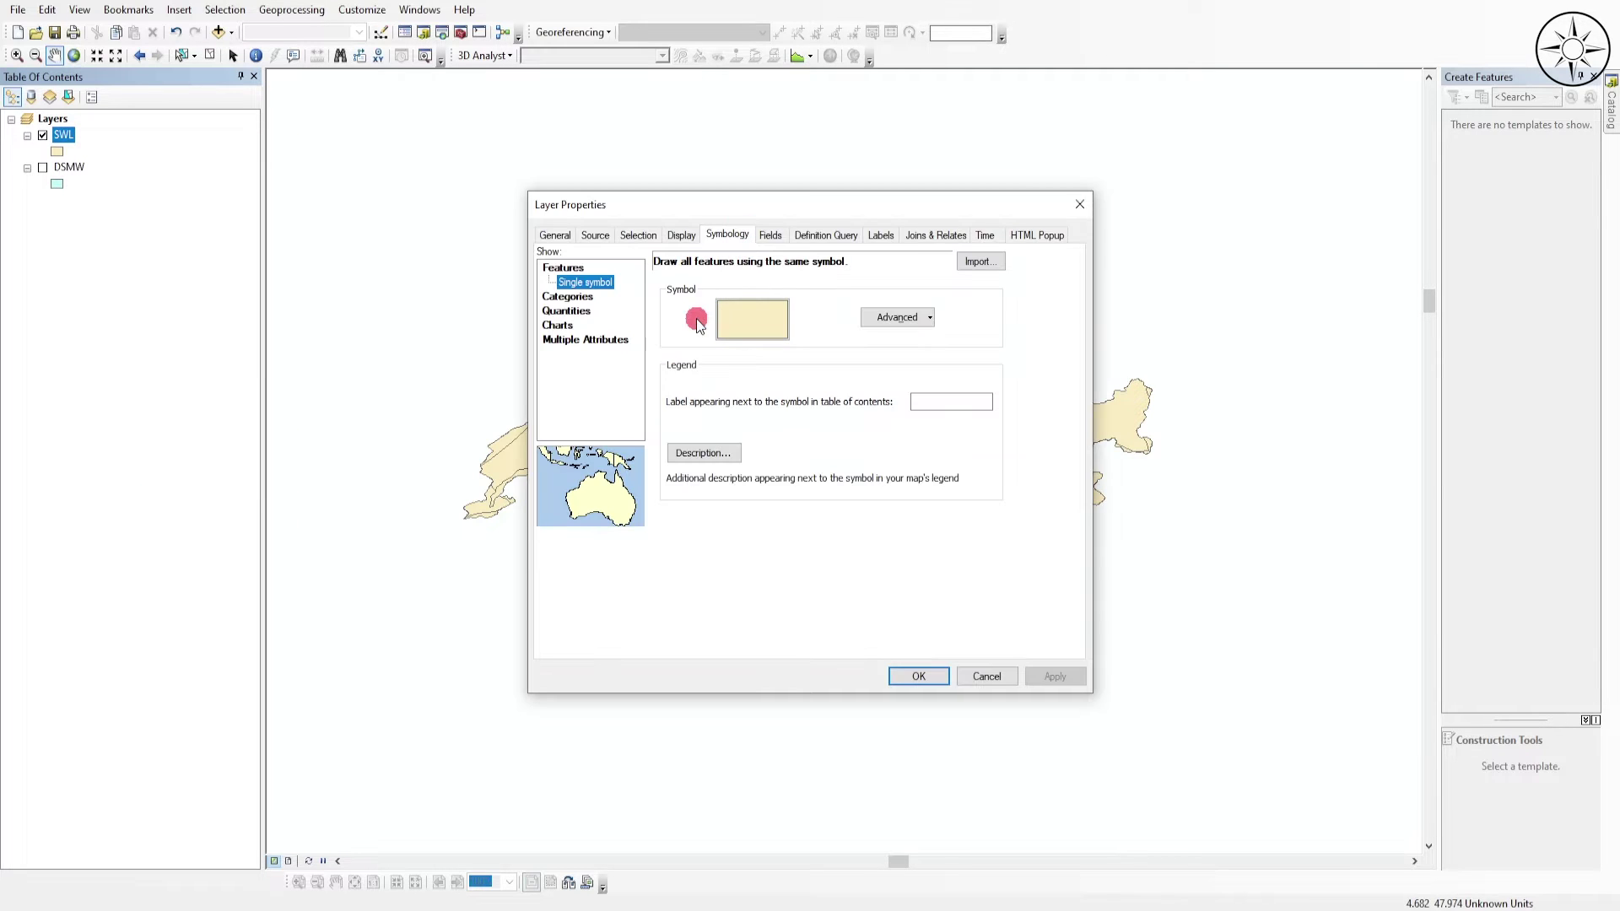
{"action": "left_click", "coordinate": [588, 301]}
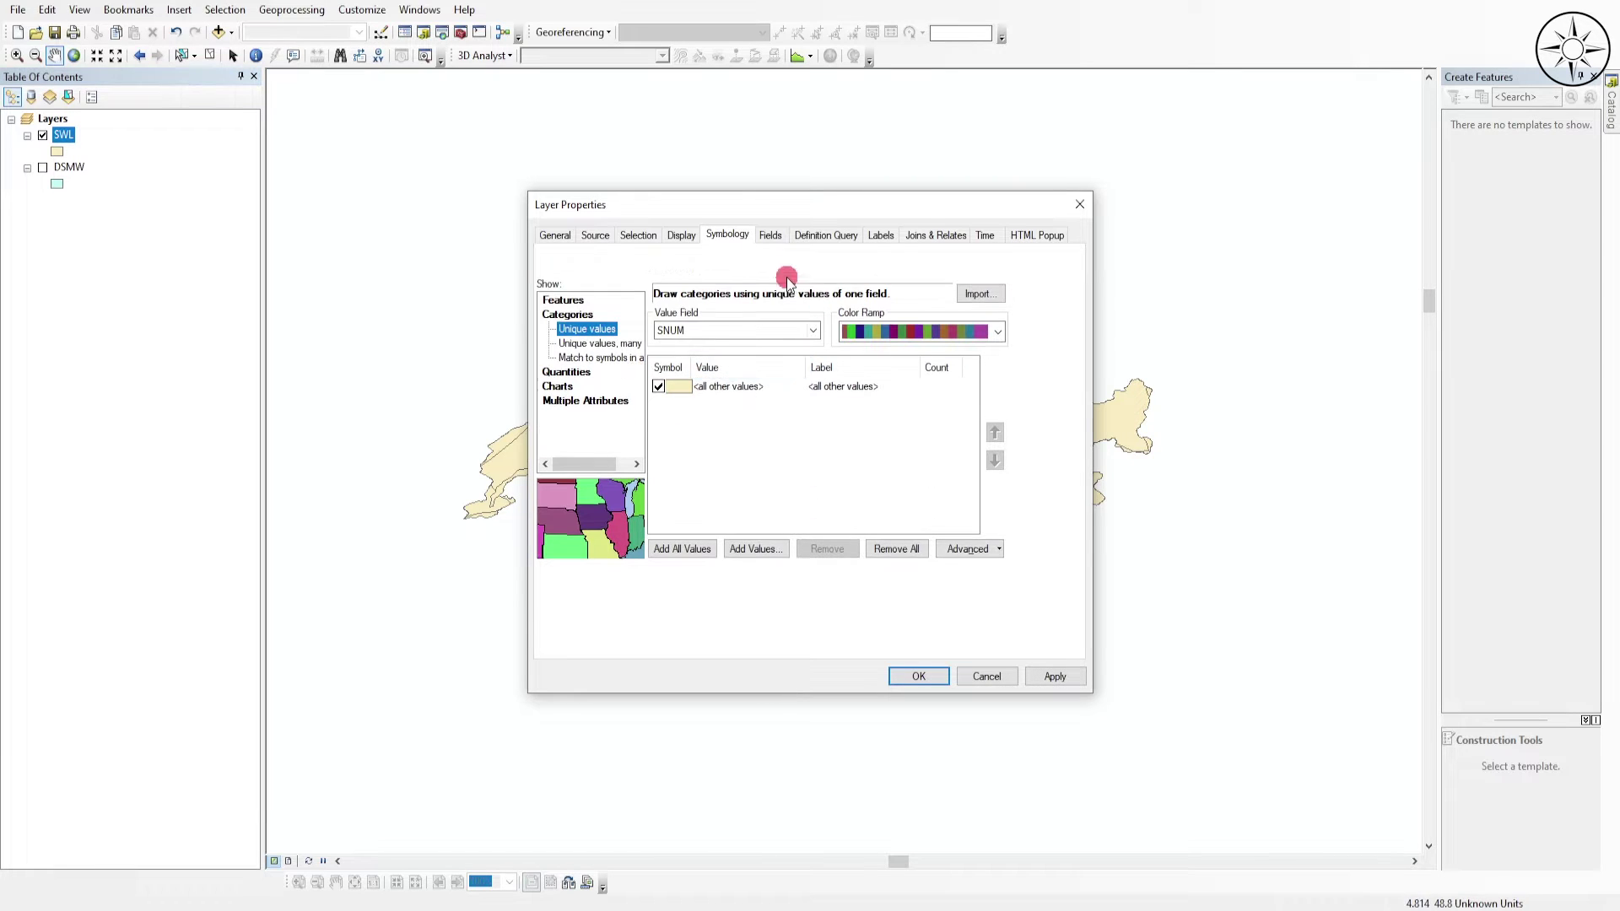
{"action": "left_click", "coordinate": [815, 330]}
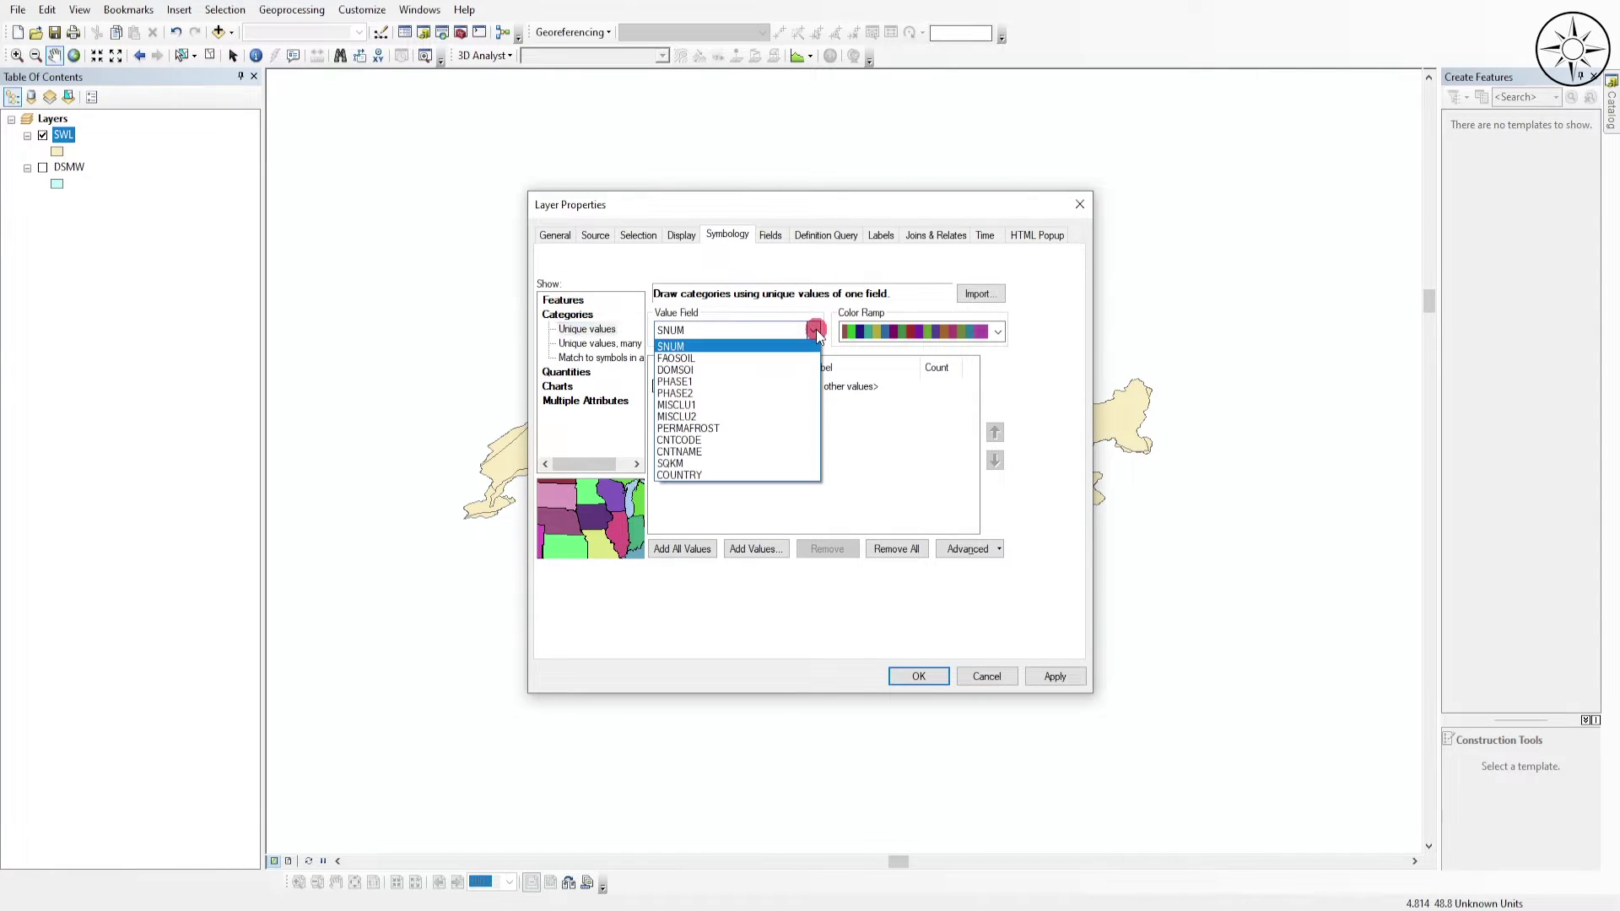
{"action": "left_click", "coordinate": [782, 370]}
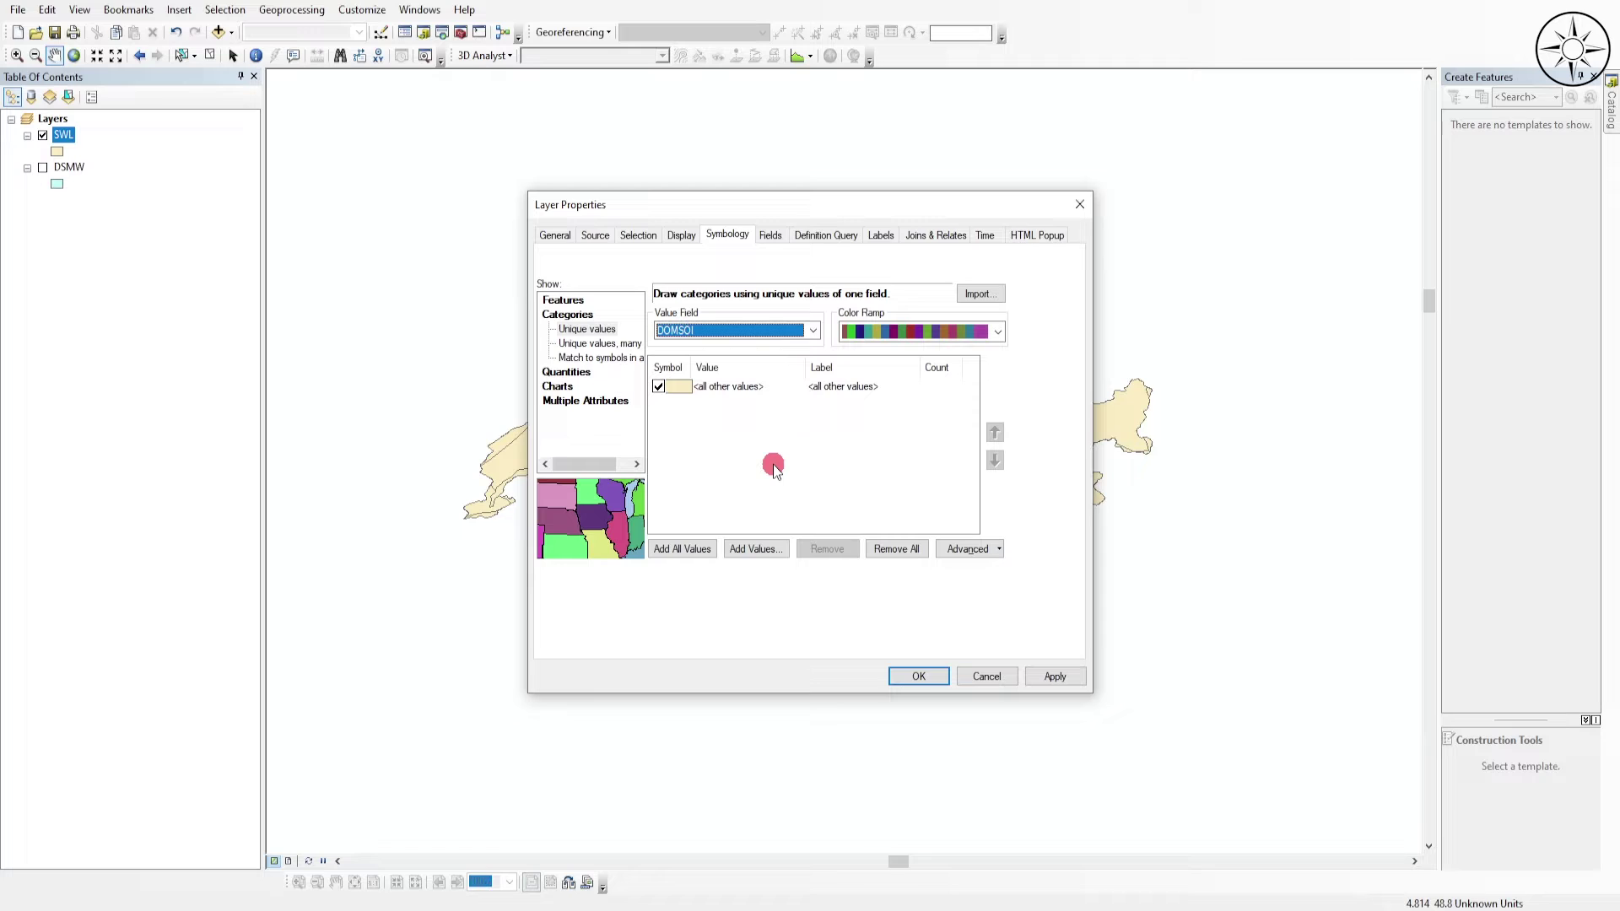
- Add all DOMSOI values, uncheck the all-other-values class, and apply the symbology
{"action": "left_click", "coordinate": [691, 551]}
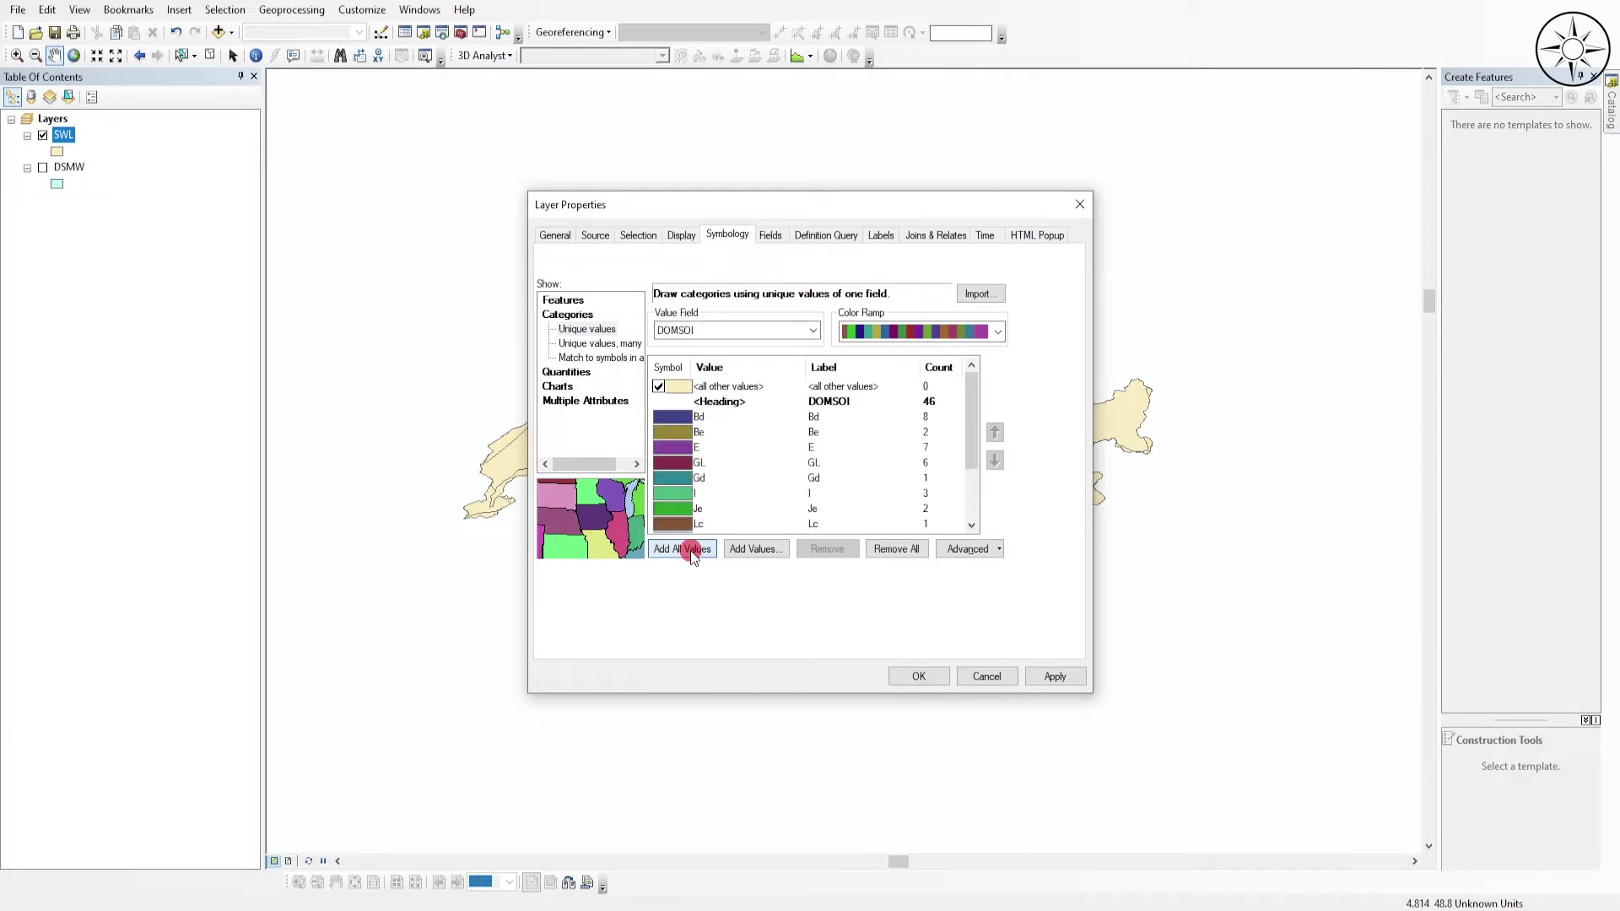
{"action": "scroll", "coordinate": [734, 451], "scroll_direction": "down", "scroll_amount": 2}
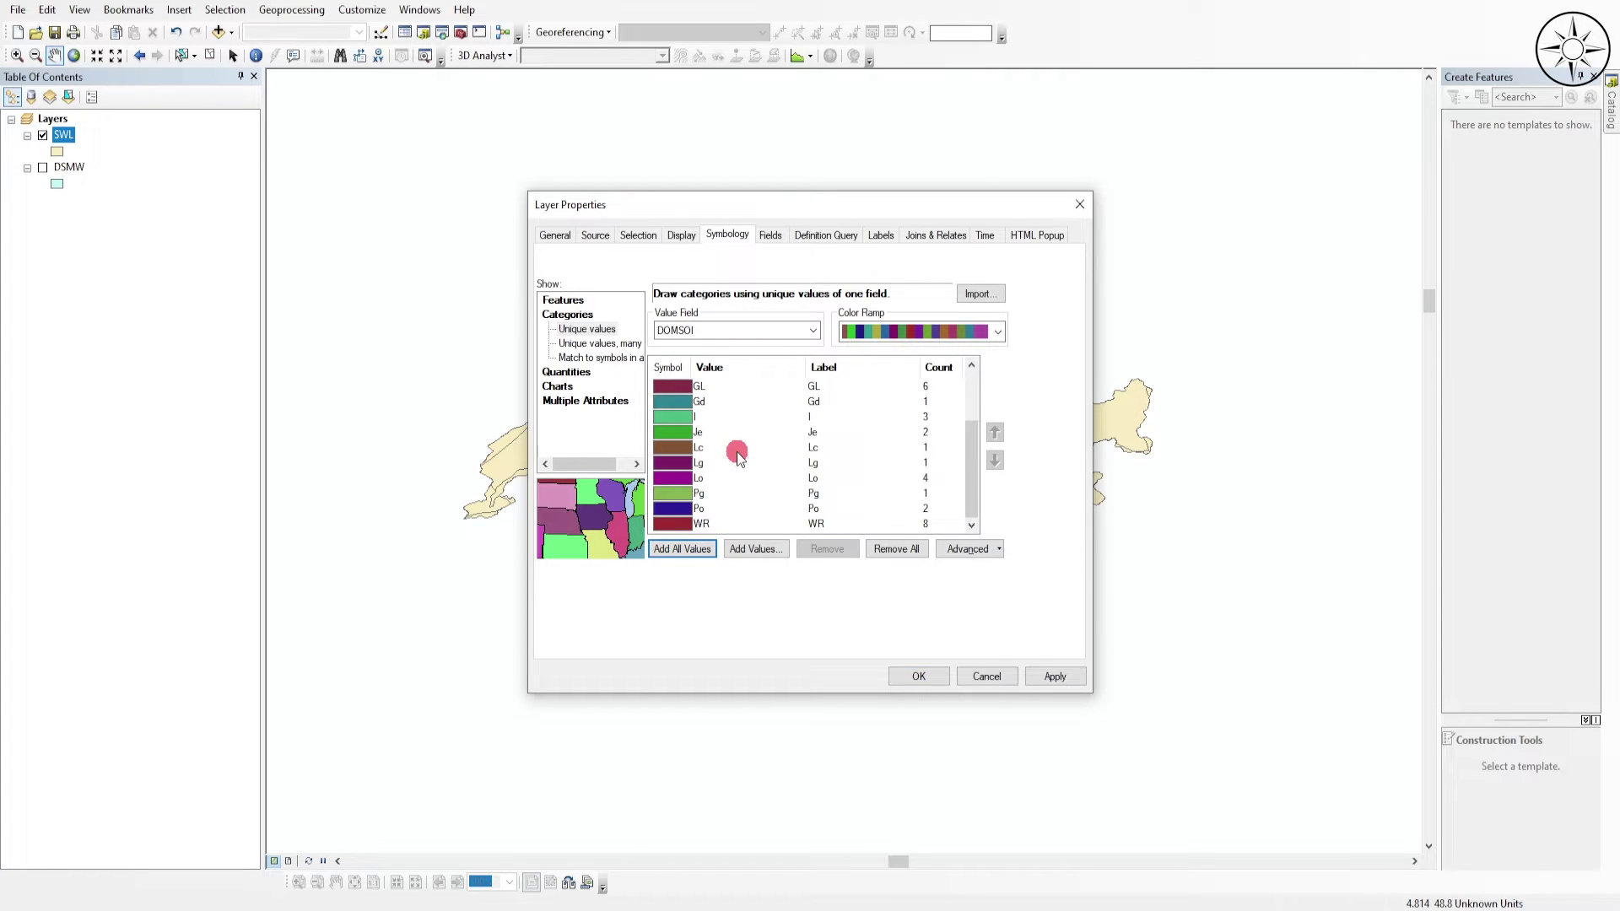
{"action": "scroll", "coordinate": [736, 456], "scroll_direction": "up", "scroll_amount": 2}
{"action": "scroll", "coordinate": [808, 476], "scroll_direction": "down", "scroll_amount": 2}
{"action": "scroll", "coordinate": [811, 477], "scroll_direction": "up", "scroll_amount": 2}
{"action": "left_click", "coordinate": [658, 385]}
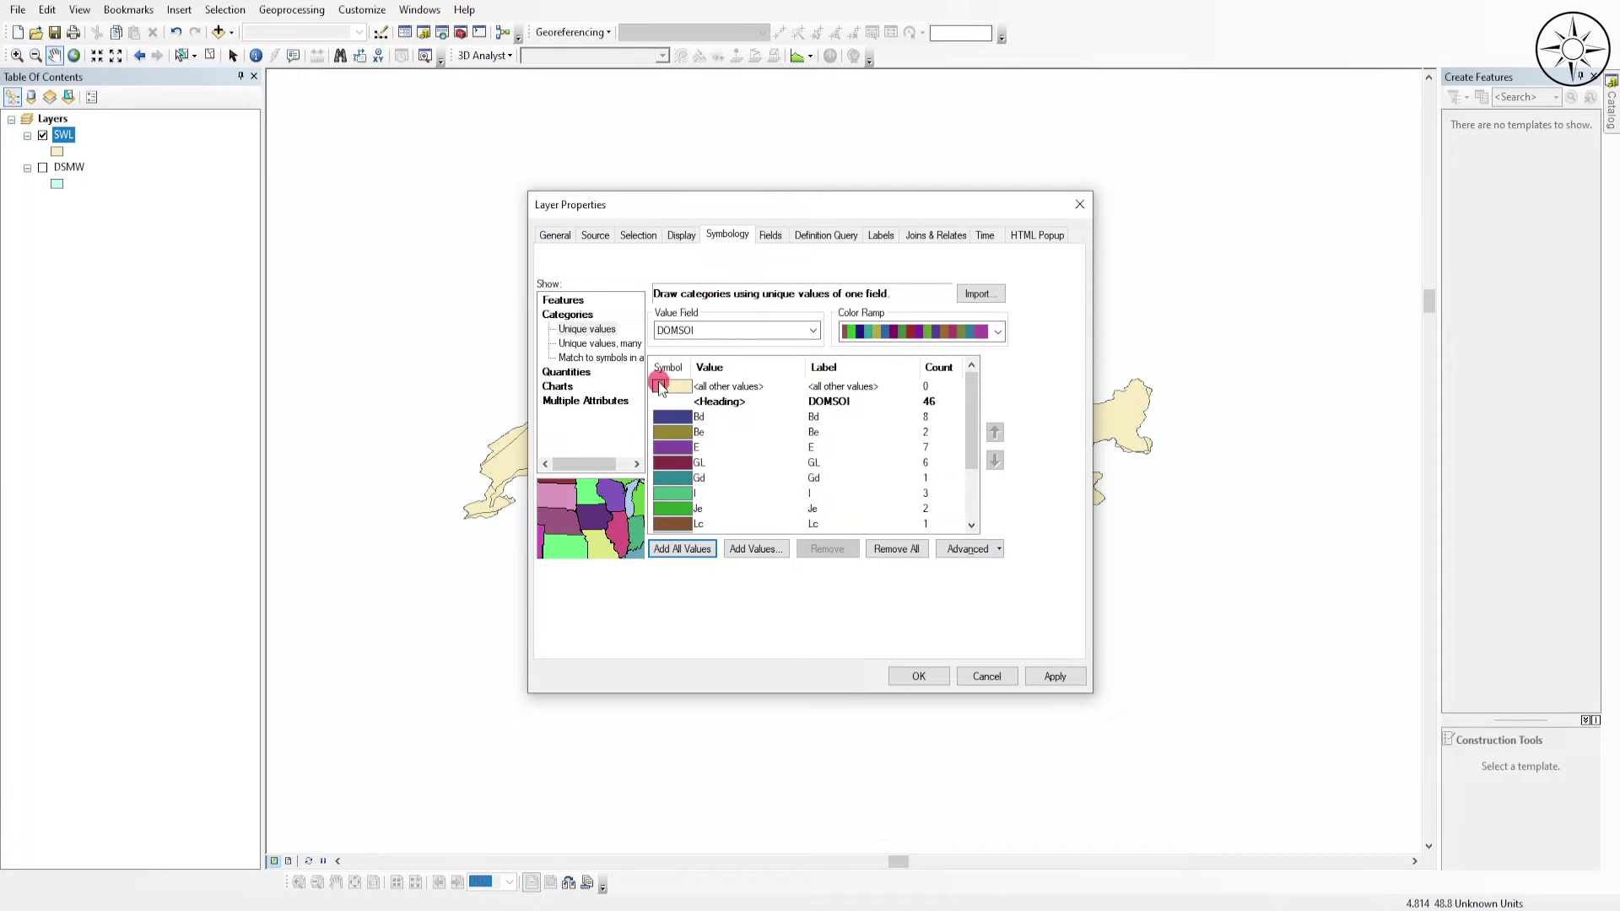
{"action": "left_click", "coordinate": [1065, 675]}
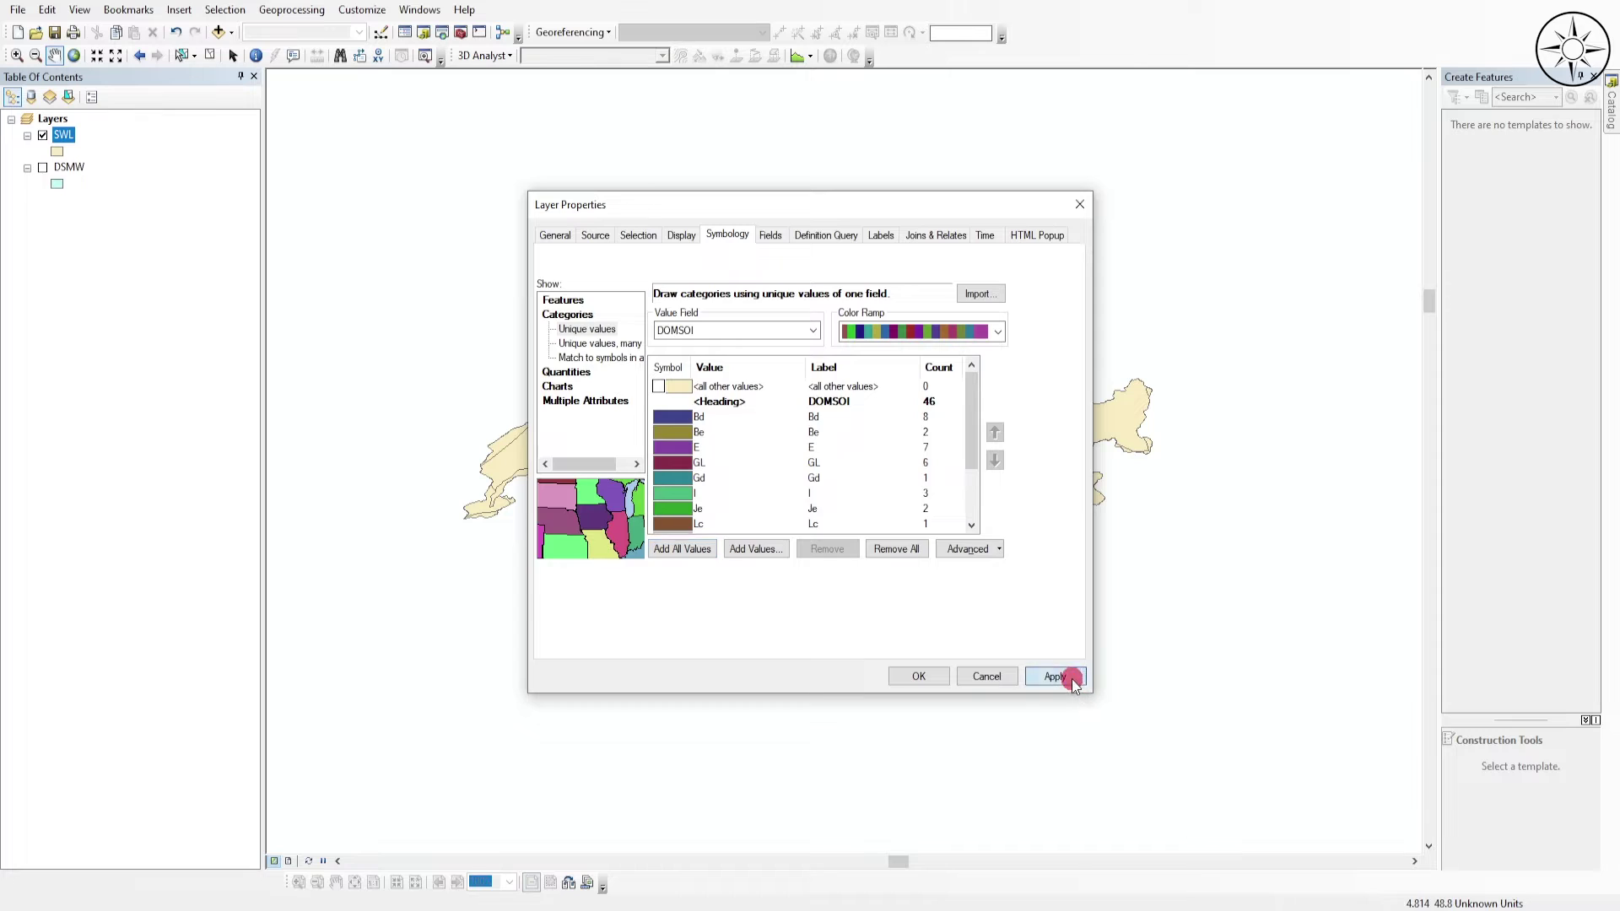
- Confirm the DOMSOI symbology and nudge the Switzerland map slightly downward
{"action": "left_click", "coordinate": [933, 675]}
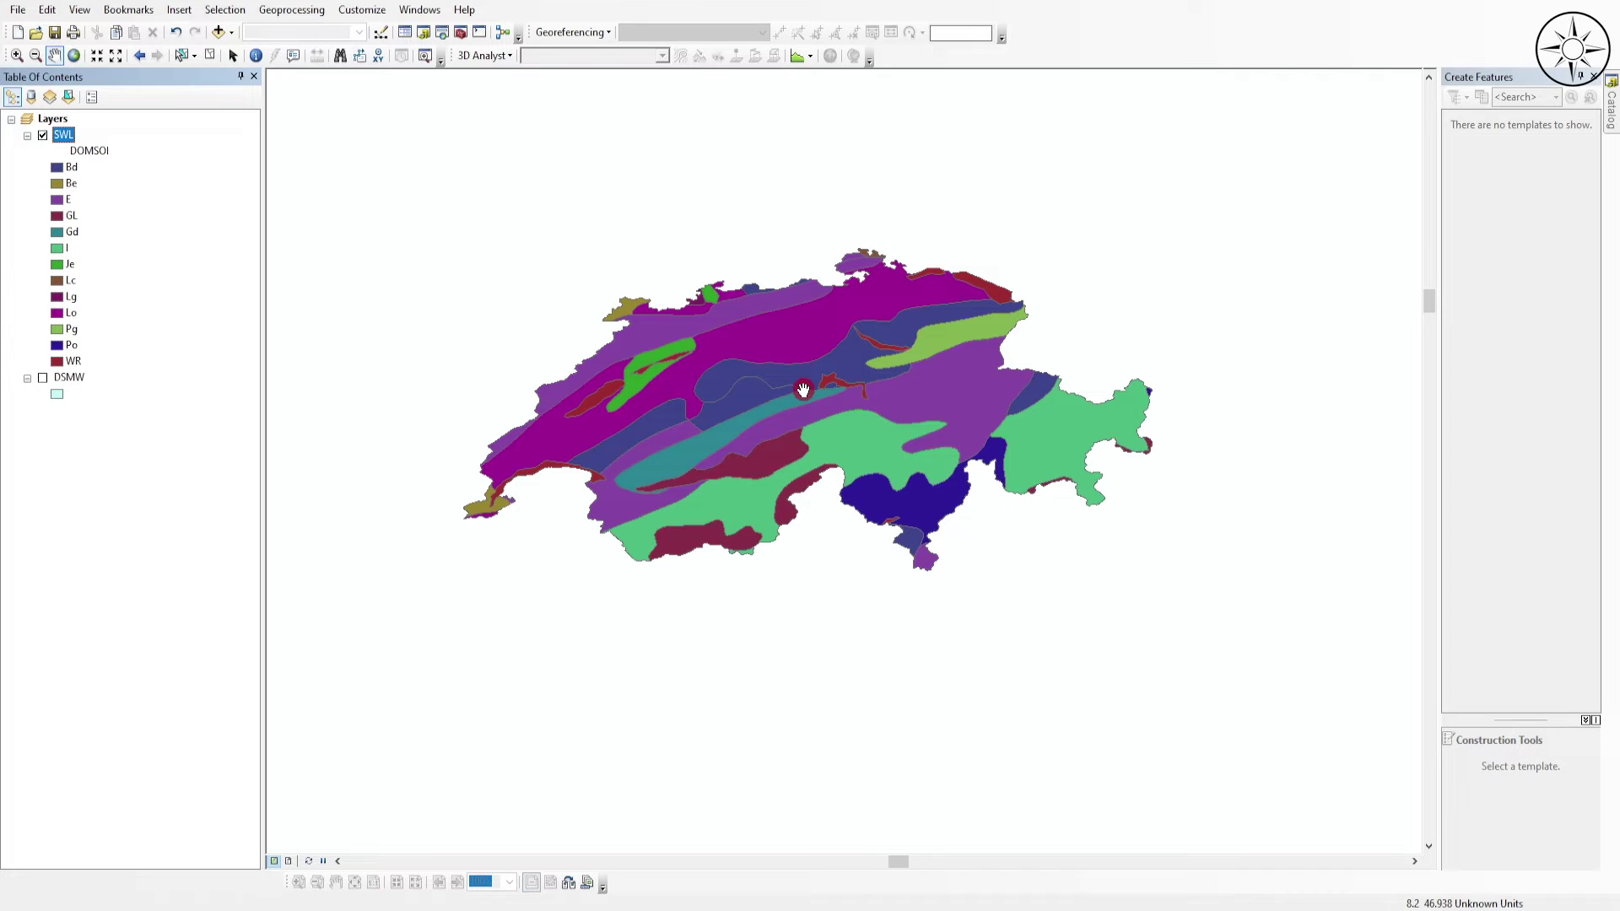
{"action": "left_click_drag", "start_coordinate": [979, 557], "coordinate": [984, 586]}
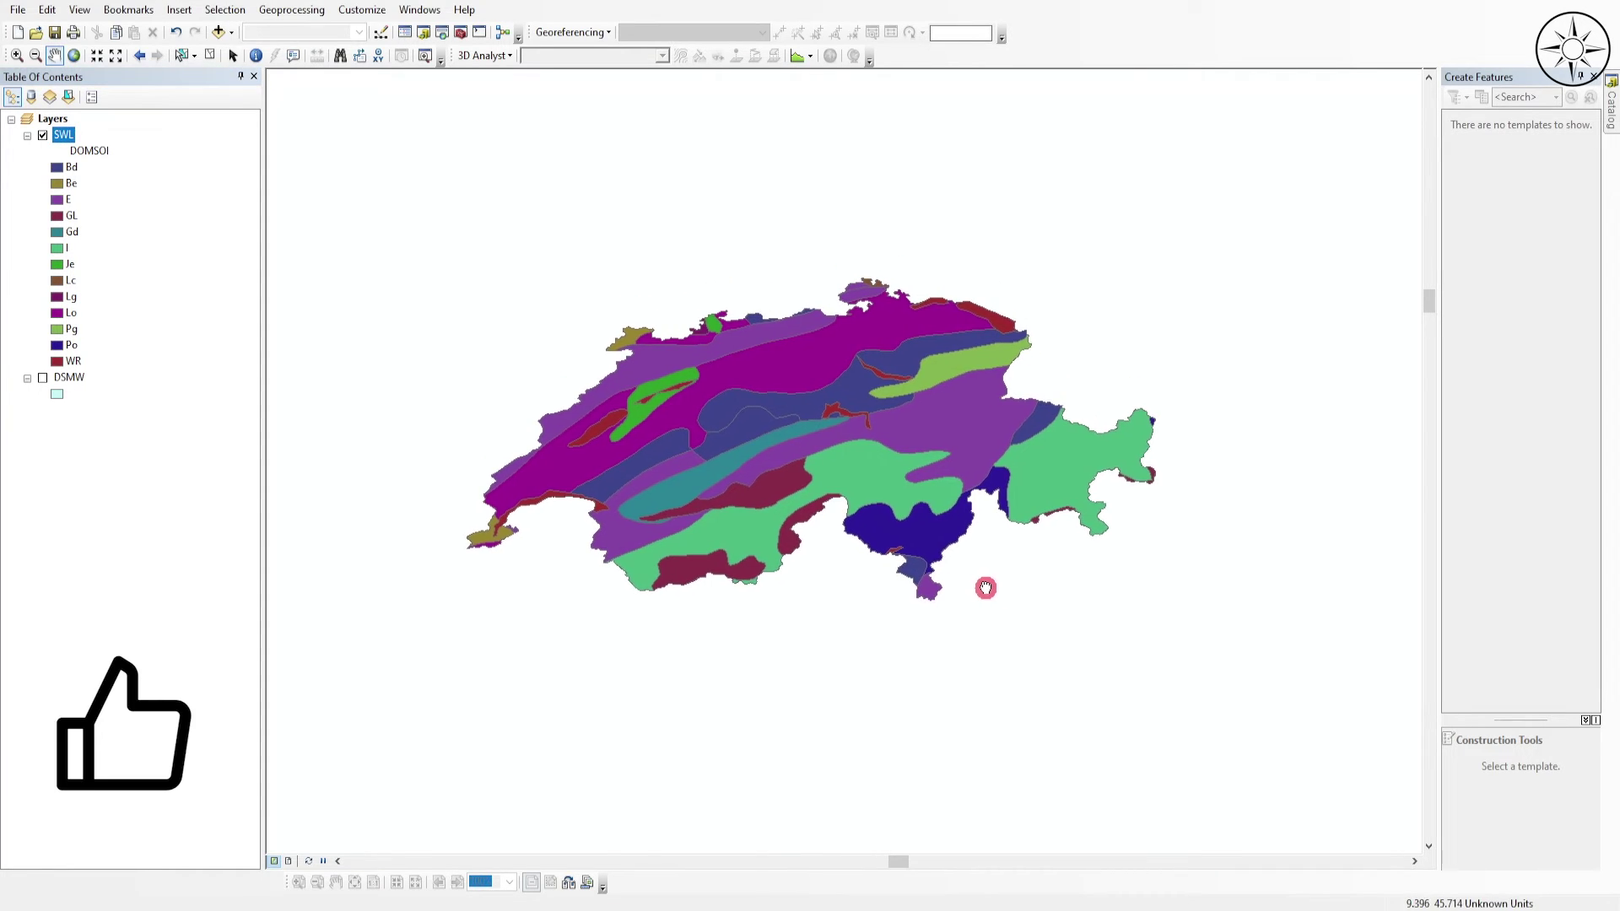